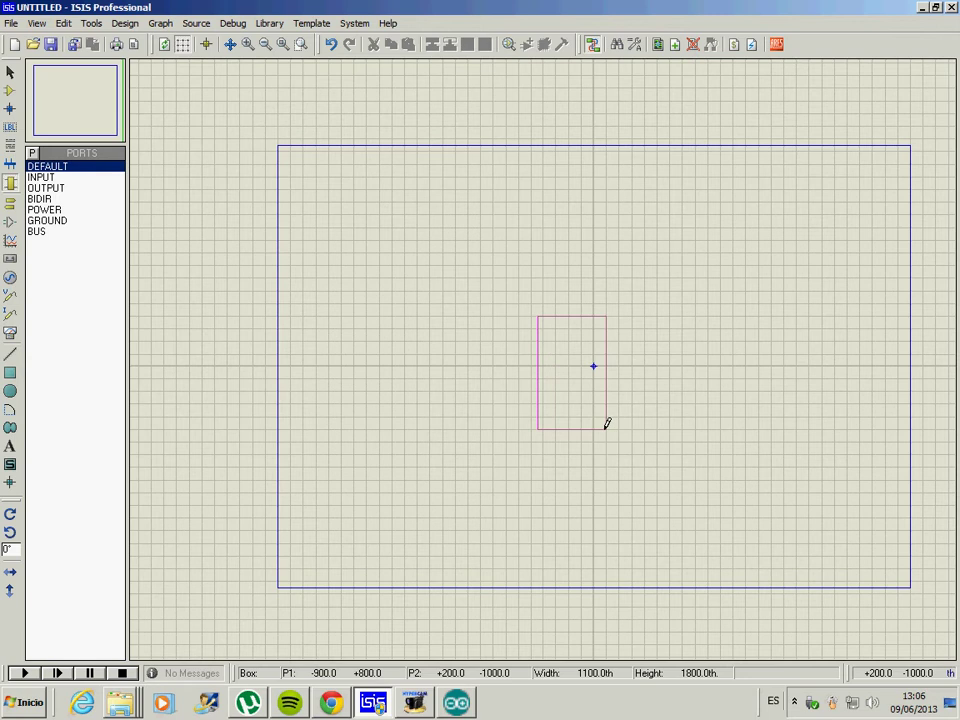
Draw a subcircuit block about 1100 th wide near the sheet centre and name it ARDUINO
mouse_move(606, 428)
left_mouse_down()
mouse_move(569, 412)
mouse_move(606, 416)
left_mouse_up()
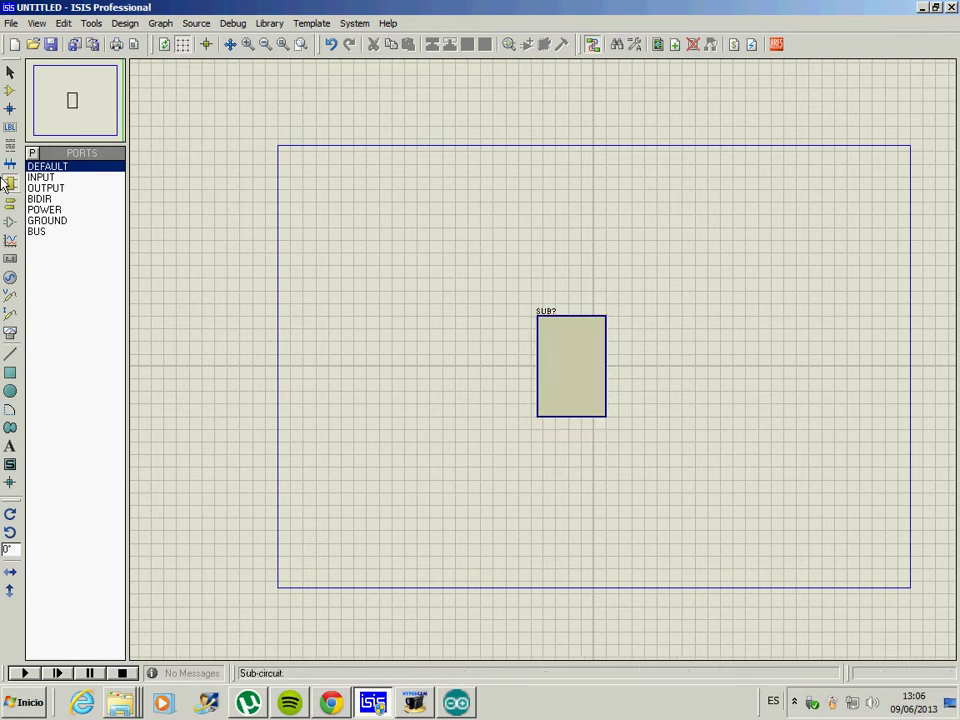
left_click(543, 318)
left_click(543, 314)
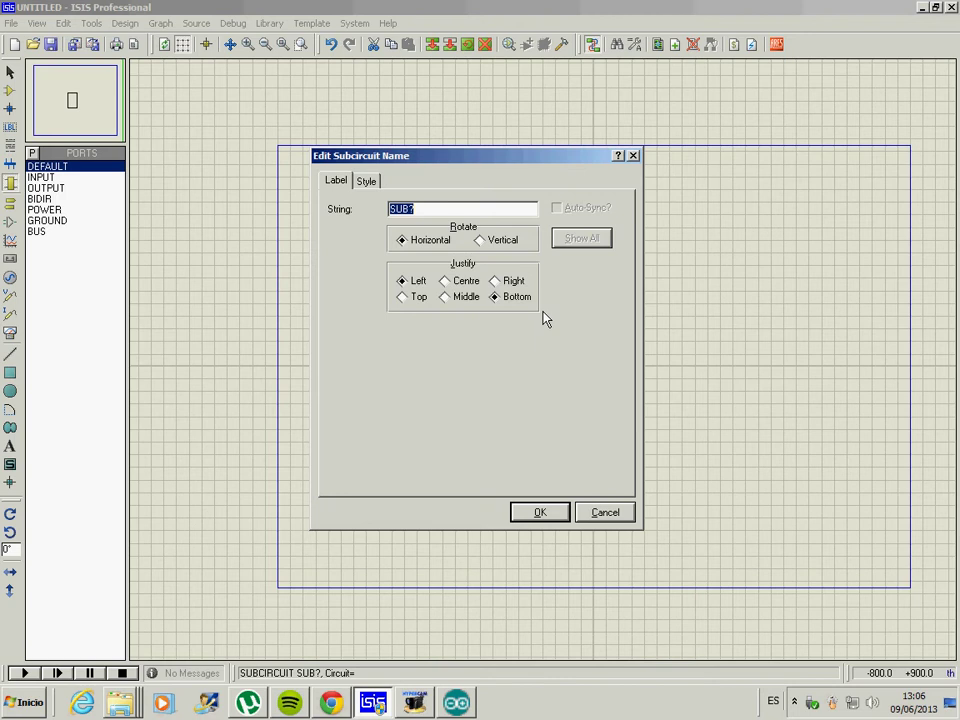
type("ARDUINO")
key("Return")
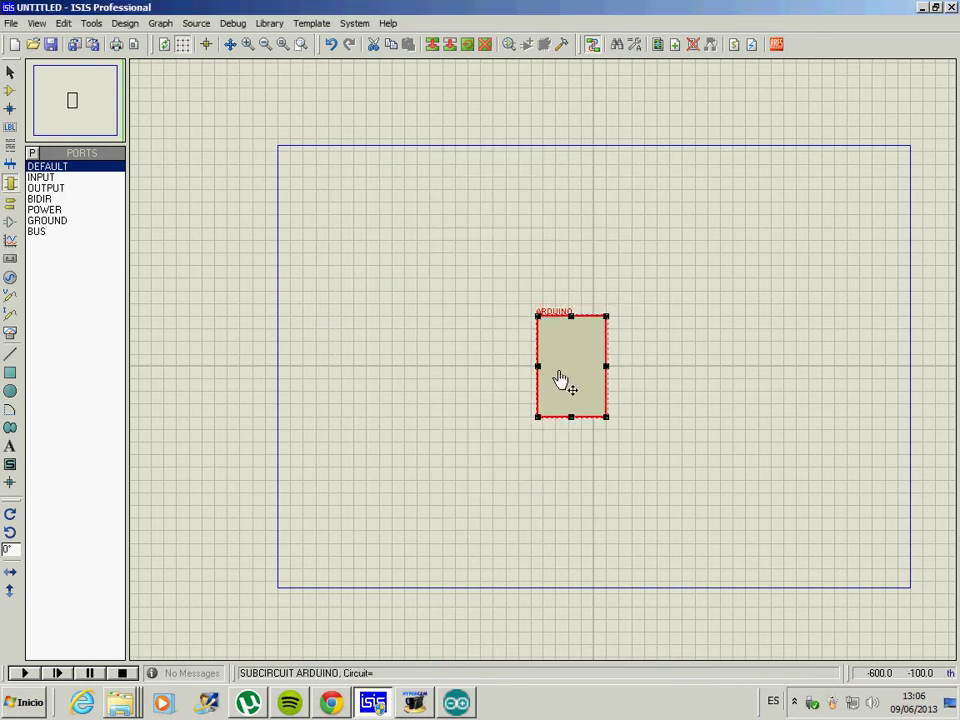
Open the ARDUINO block's child sheet and place an ATMEGA328P at its centre
right_click(561, 368)
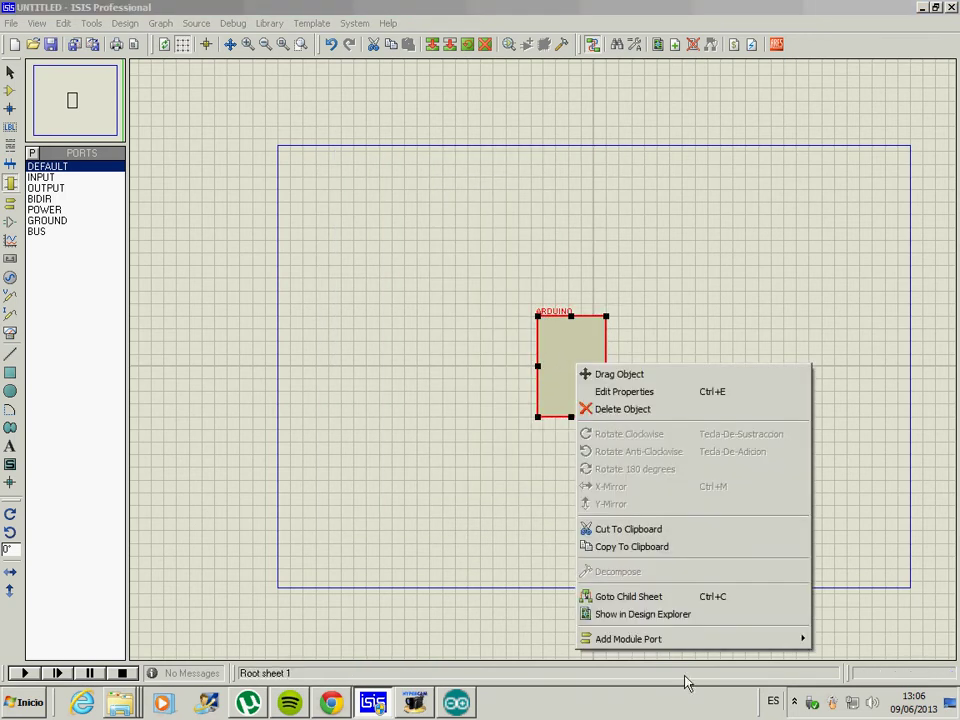
left_click(632, 597)
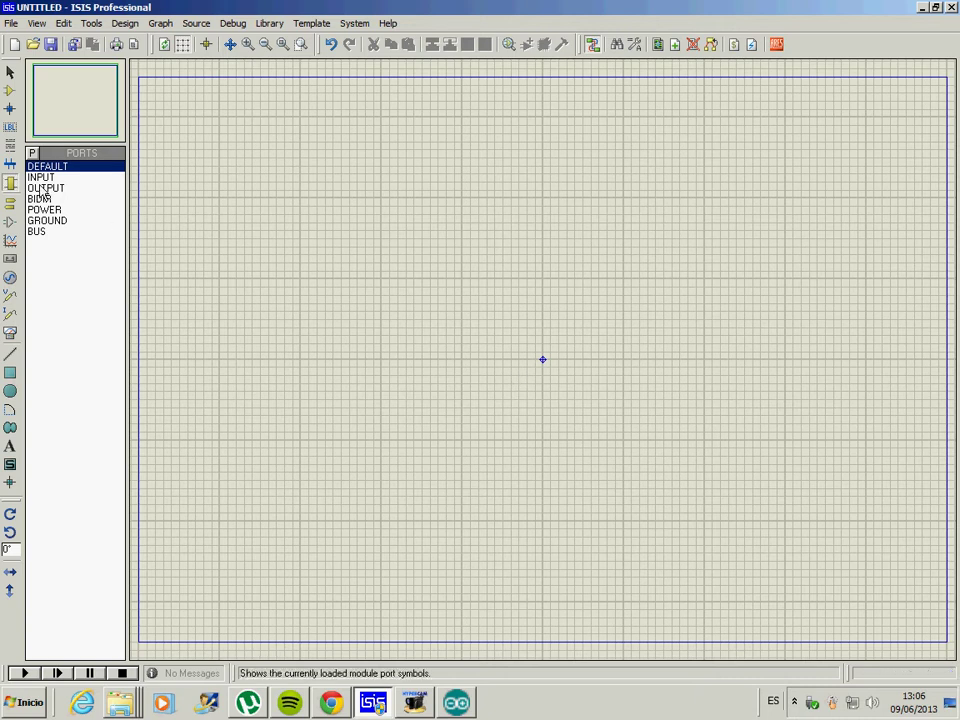
left_click(12, 92)
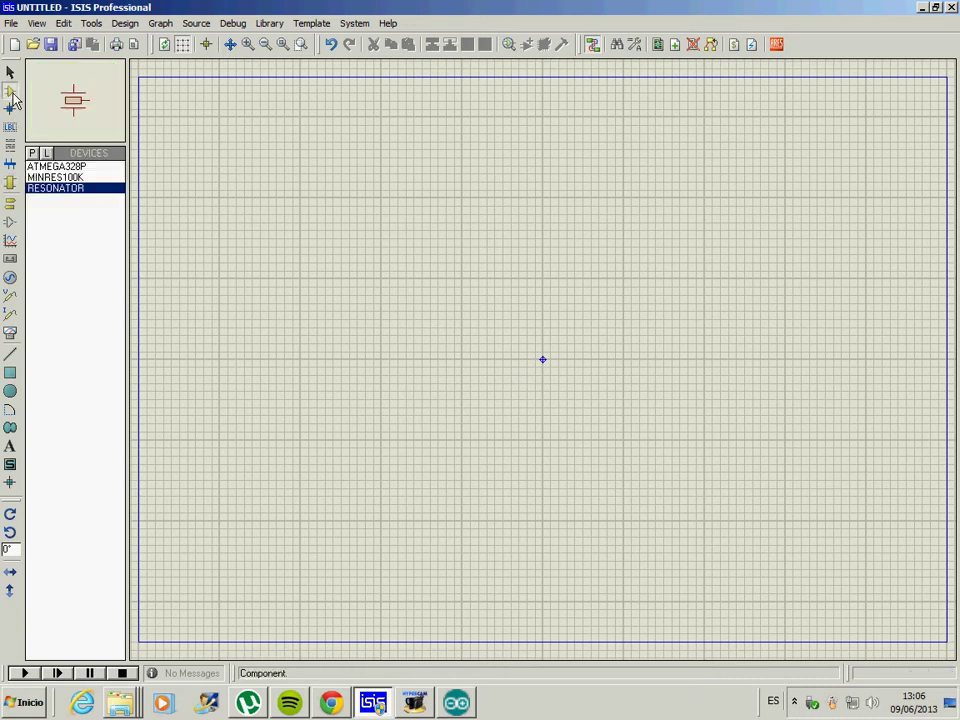
left_click(45, 166)
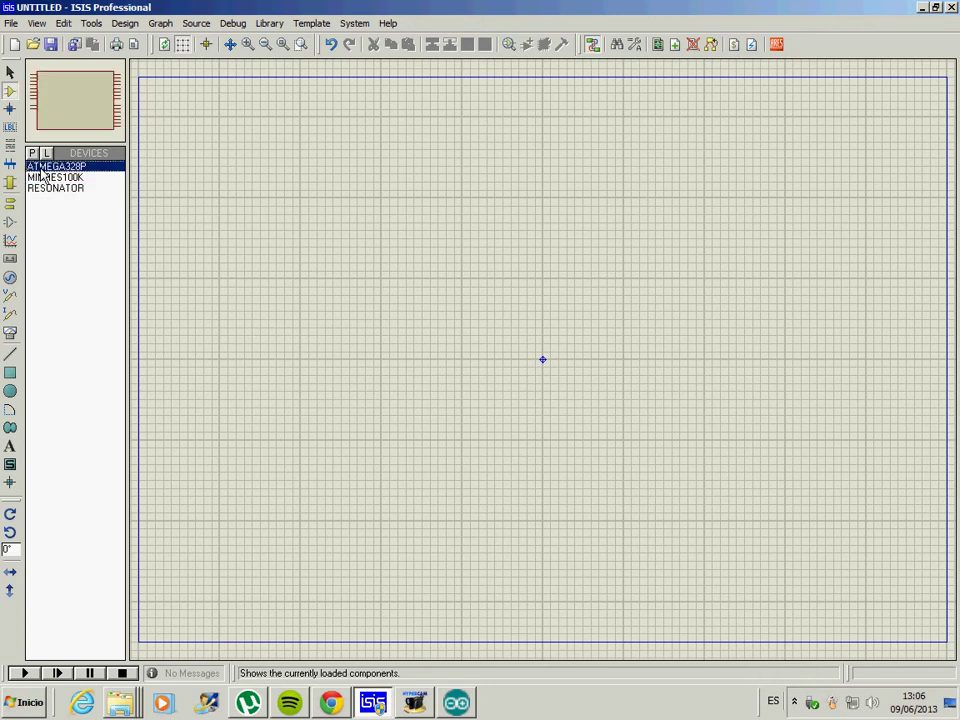
left_click(642, 396)
left_click(542, 359)
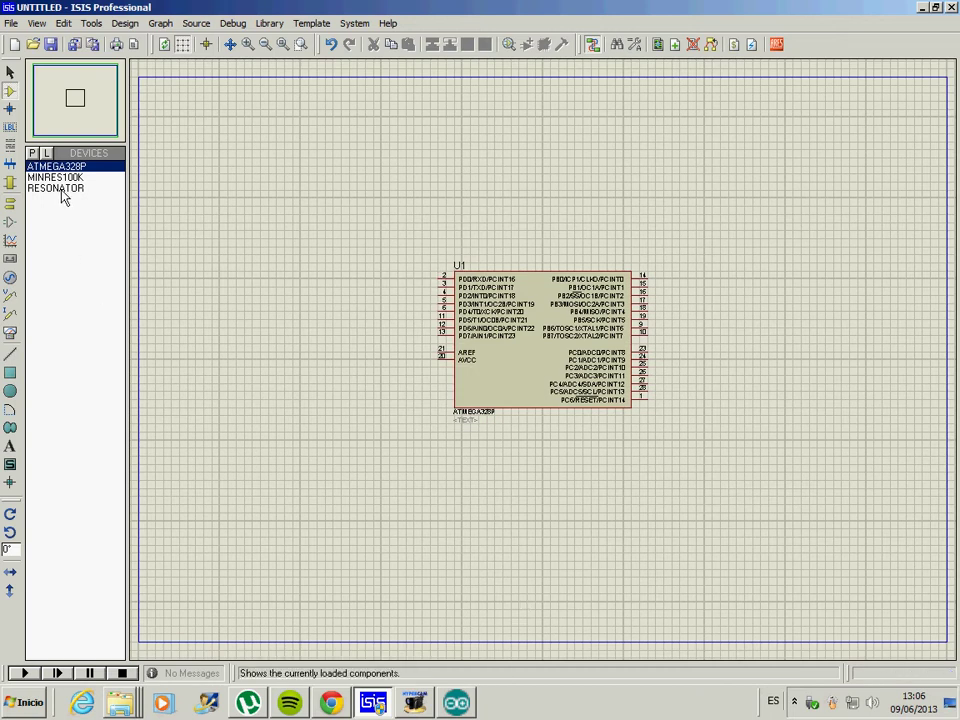
Place a RESONATOR to the right of the ATMEGA328P, level with its XTAL pins
left_click(60, 188)
left_click(785, 336)
left_click(808, 327)
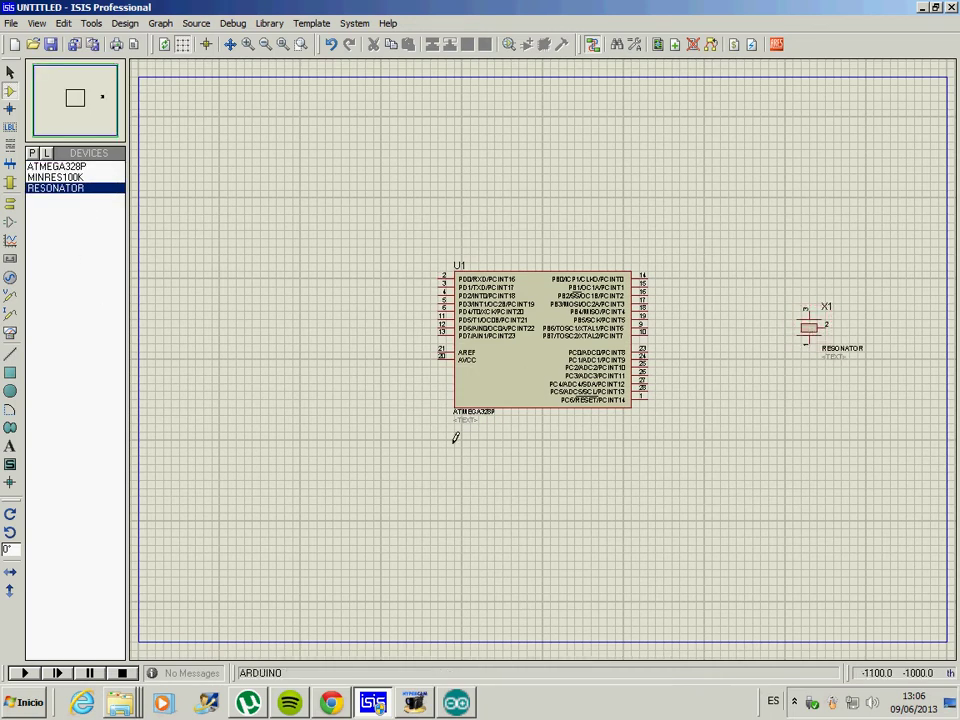
Place a MINRES100K resistor below and right of the ATMEGA328P and wire its left end to the RESET pin 1
left_click(52, 177)
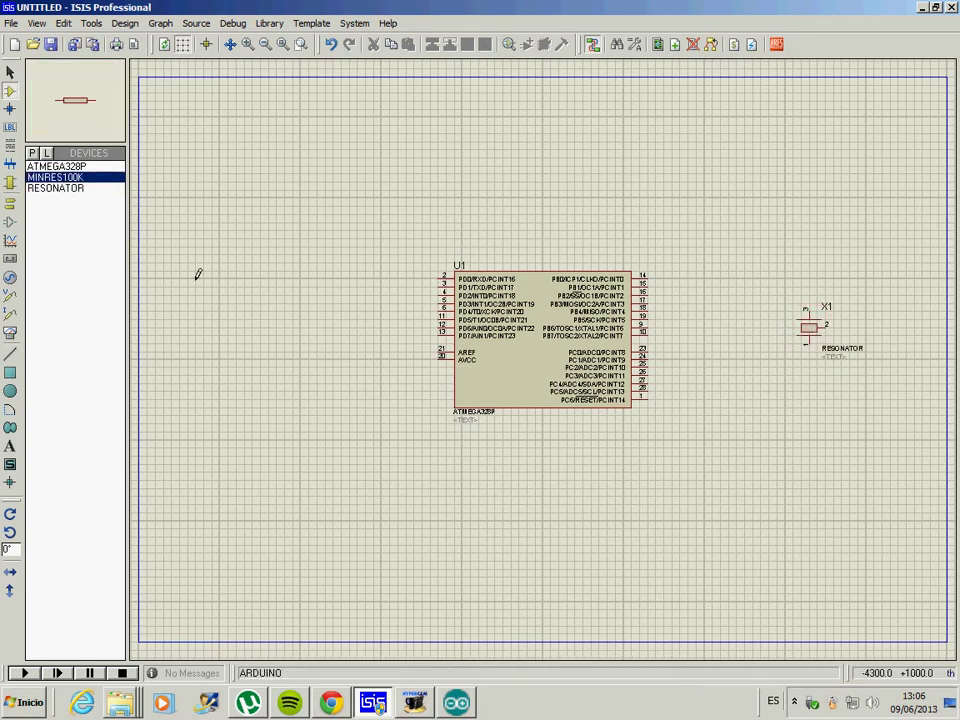
left_click(740, 458)
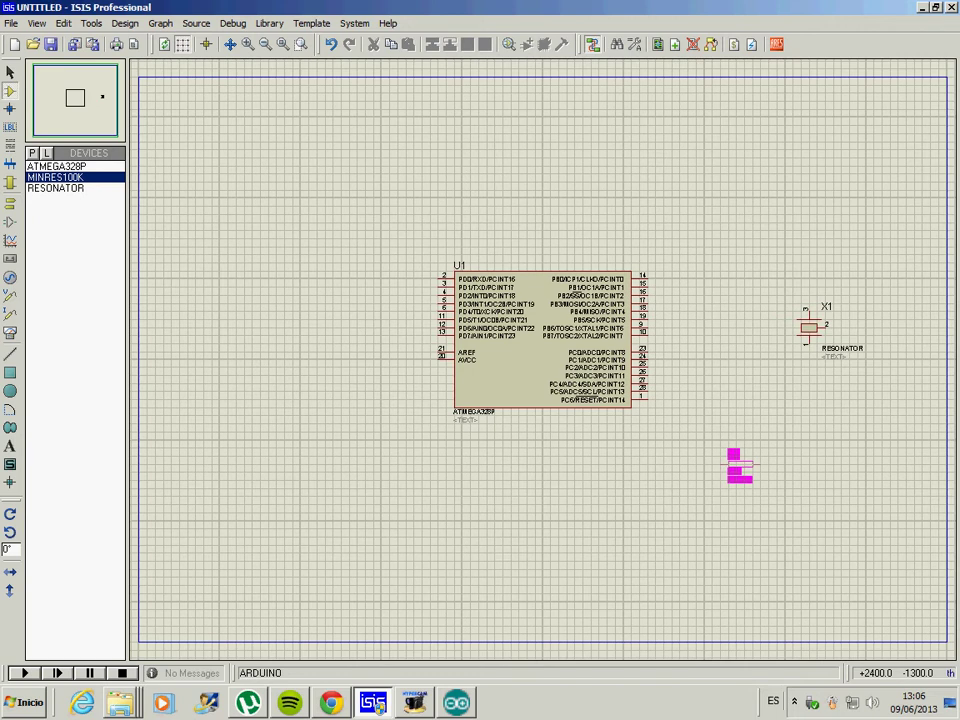
left_click(698, 437)
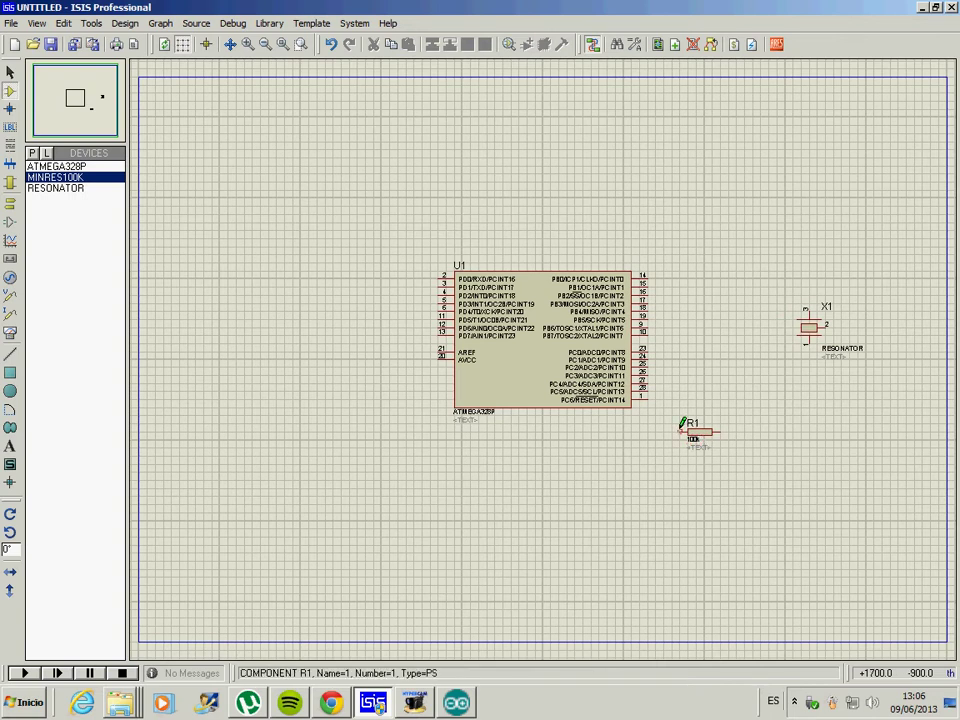
left_click(681, 426)
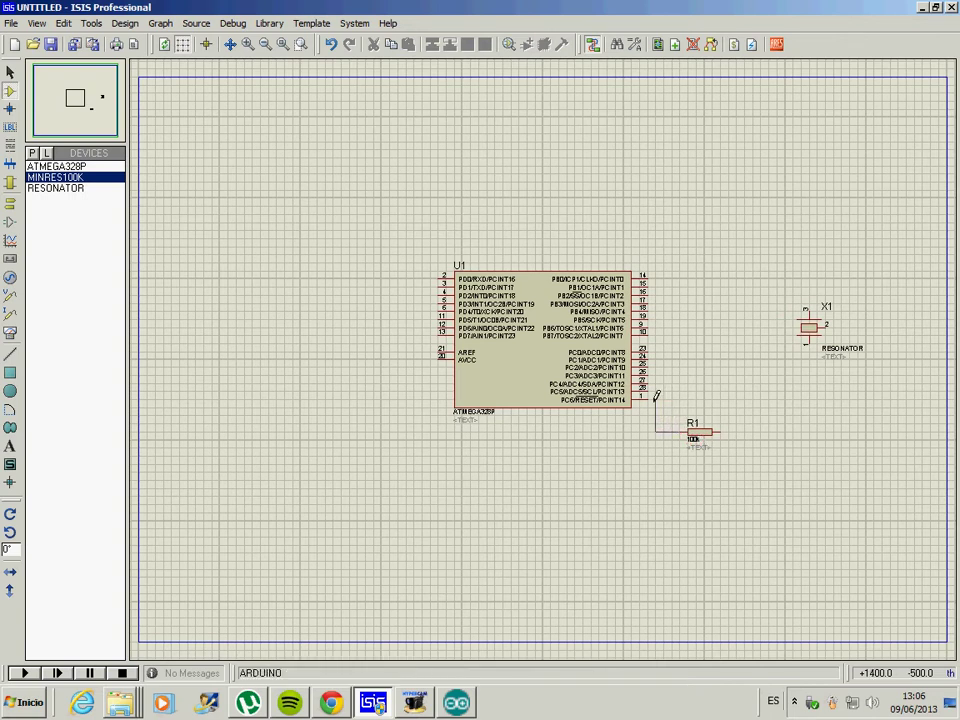
left_click(645, 397)
Add a POWER terminal connected to the free end of resistor R1 and label it VCC
left_click(10, 204)
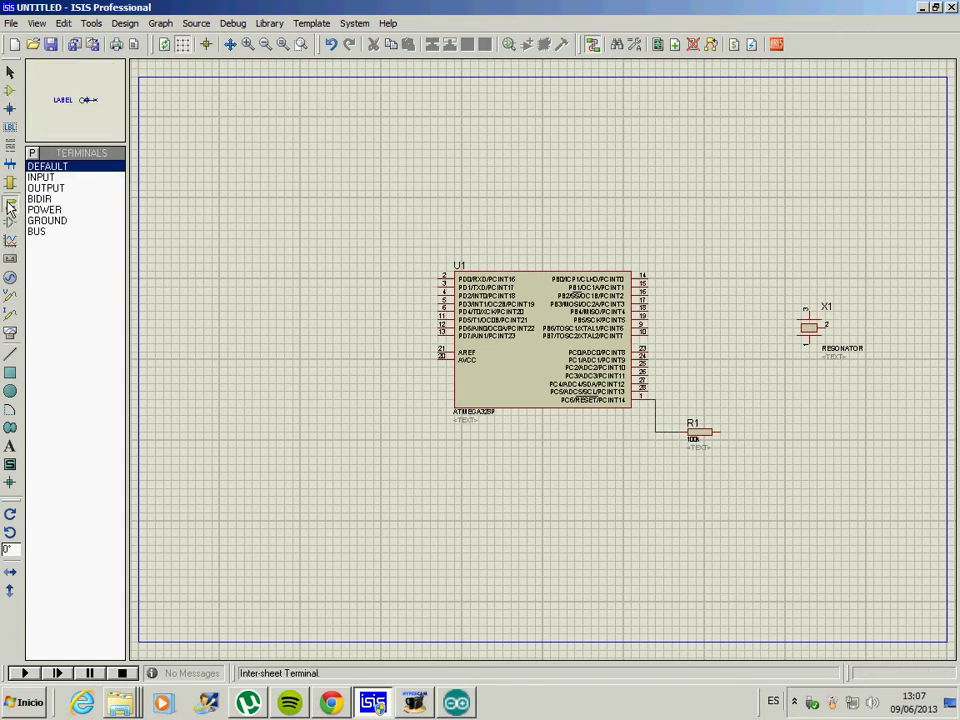
left_click(44, 209)
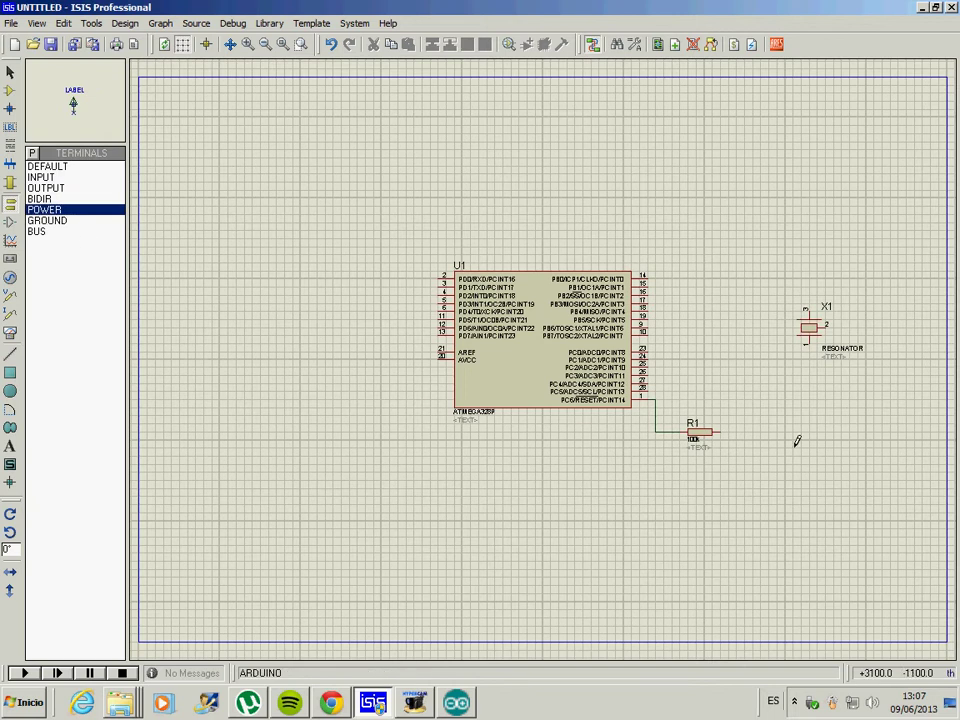
left_click(737, 408)
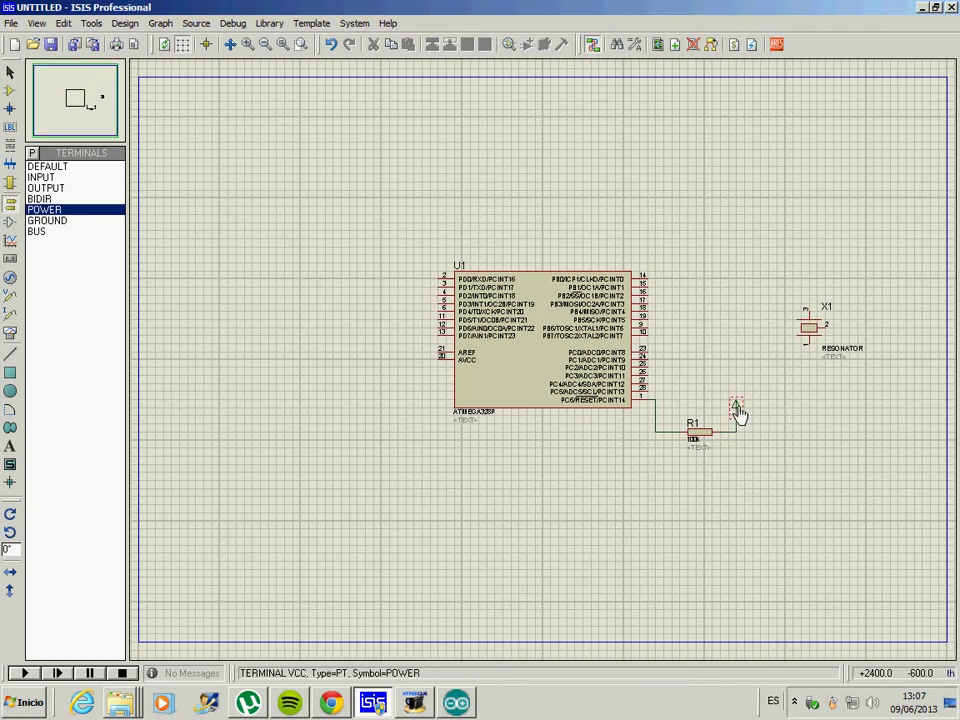
double_click(736, 407)
left_click(530, 210)
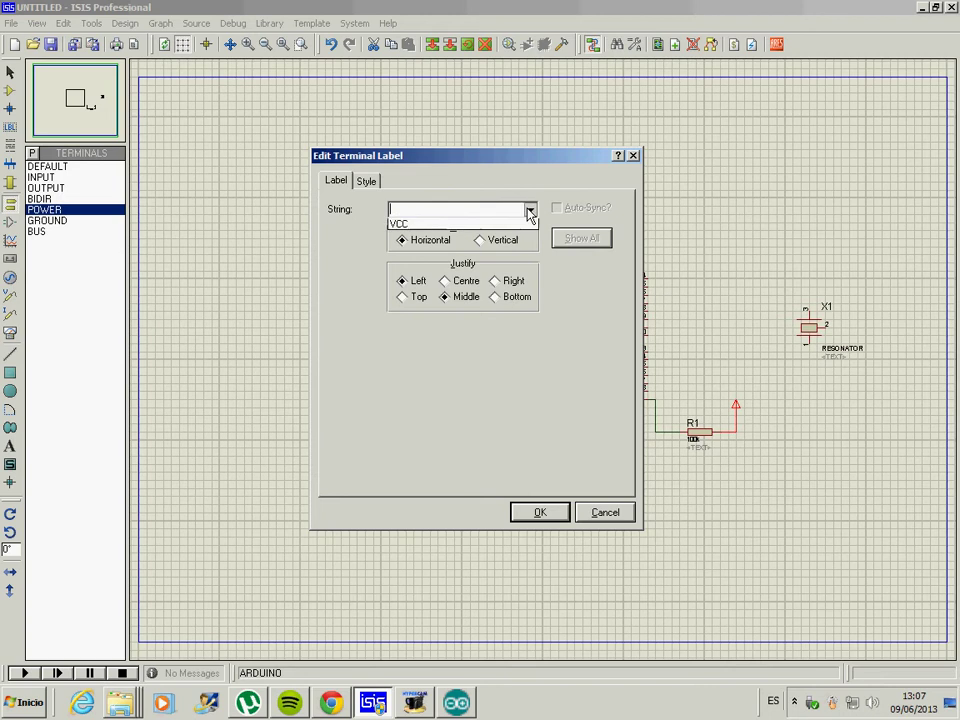
left_click(480, 226)
left_click(541, 514)
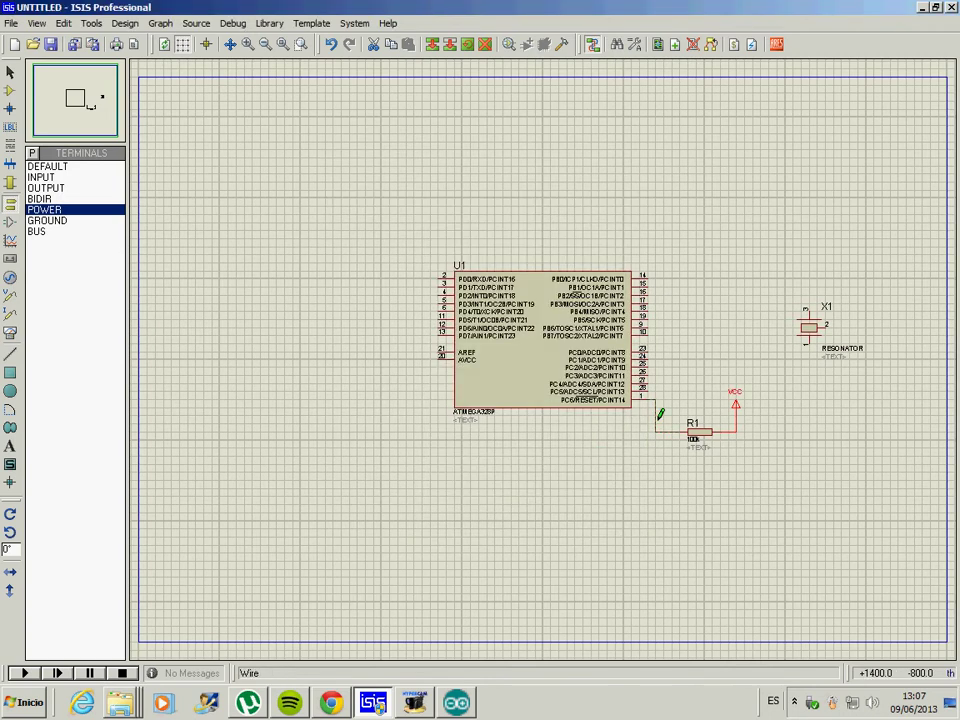
Move resistor R1 and its VCC terminal lower on the sheet, away from the microcontroller pins
left_click(706, 439)
left_click_drag(706, 439, 706, 472)
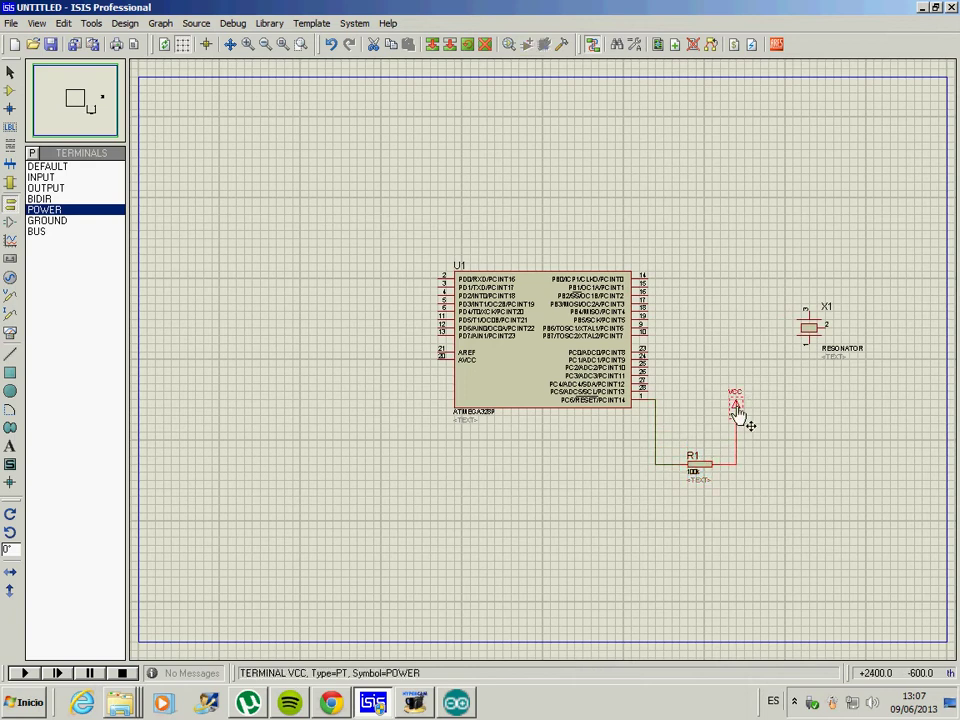
left_click(741, 420)
left_click_drag(741, 420, 741, 452)
left_click(716, 375)
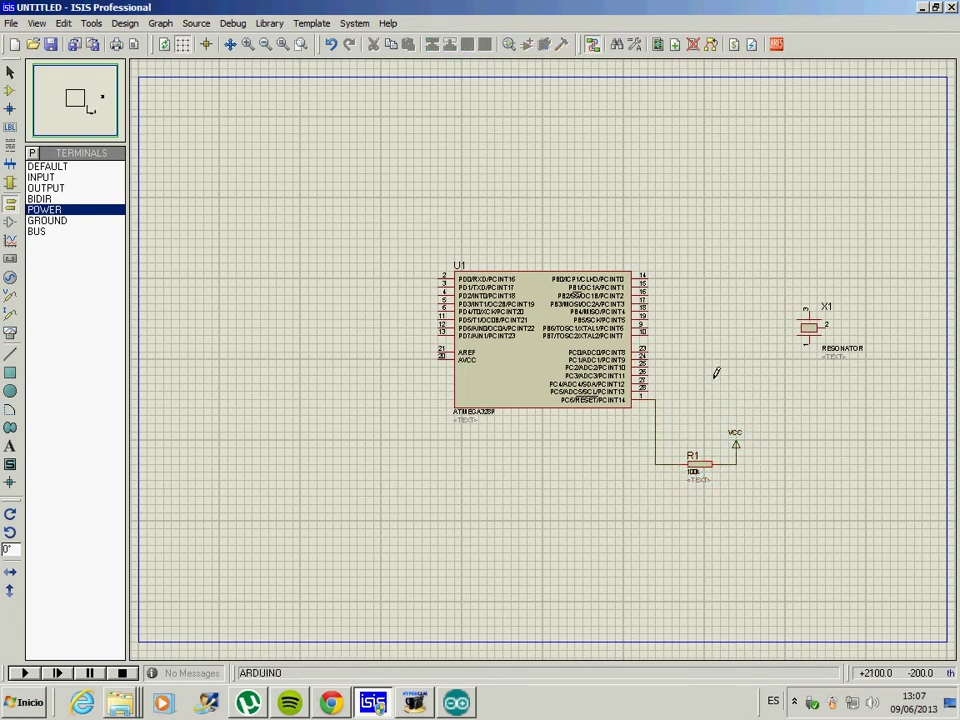
Wire resonator pin 1 to XTAL2 (pin 10) and resonator pin 3 to XTAL1 (pin 9) of the ATMEGA328P
left_click(807, 344)
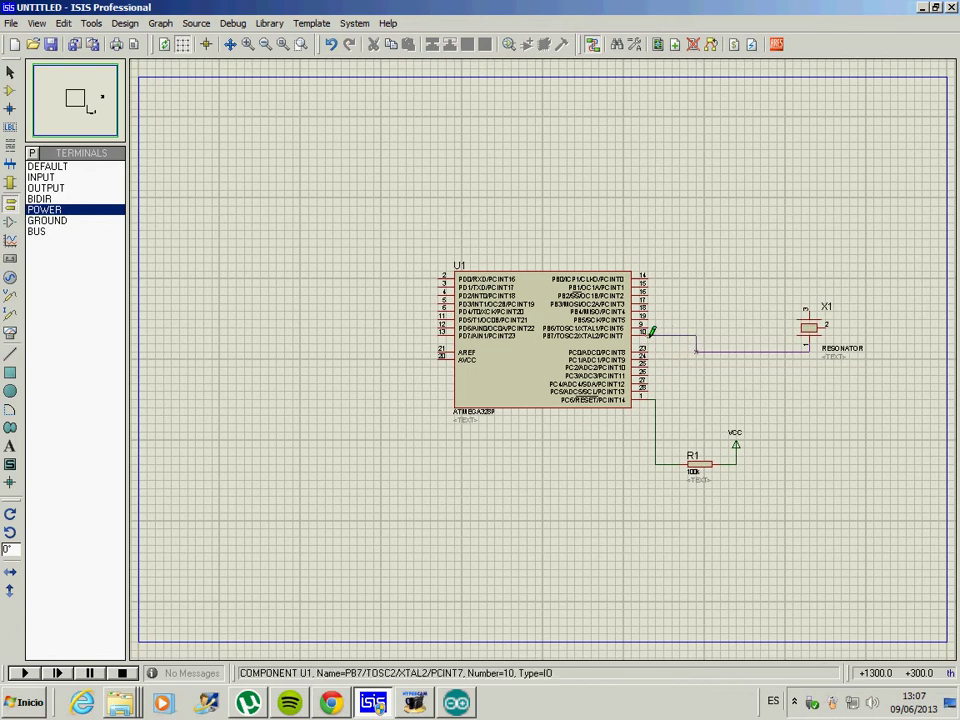
left_click(649, 333)
left_click(648, 325)
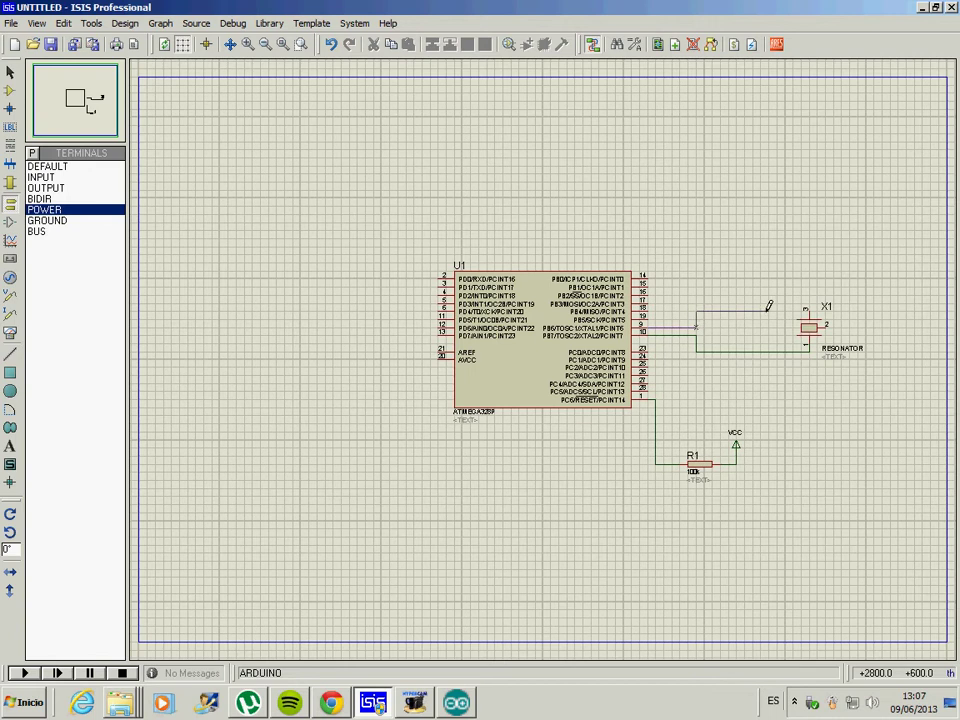
left_click(811, 308)
Place a GROUND terminal below and right of the resonator and wire it to resonator pin 2
left_click(48, 220)
left_click(881, 381)
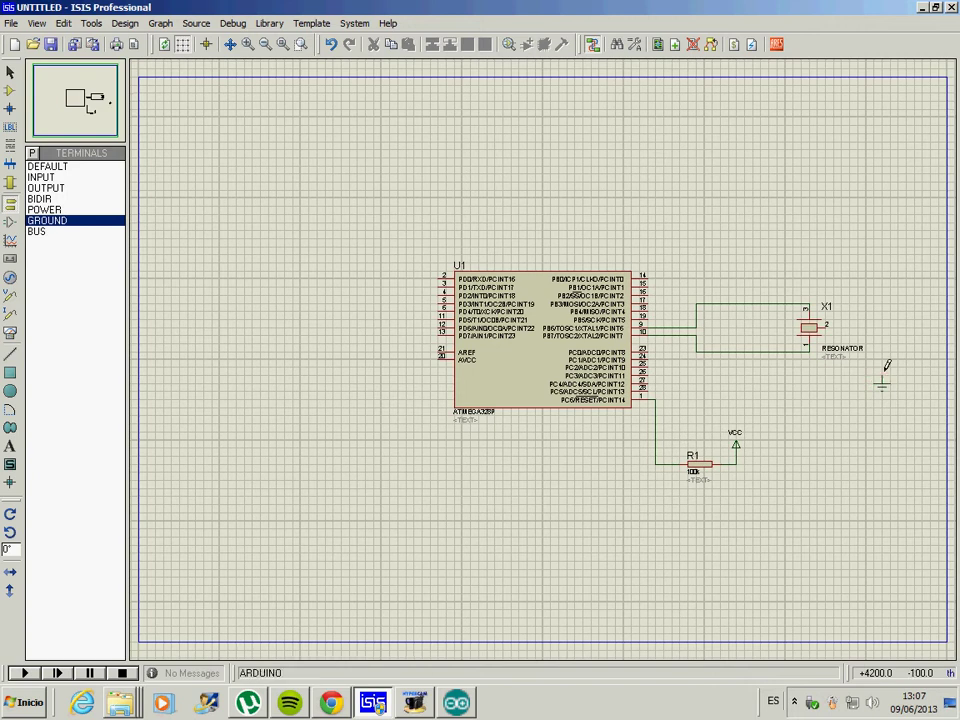
left_click(881, 379)
left_click(829, 326)
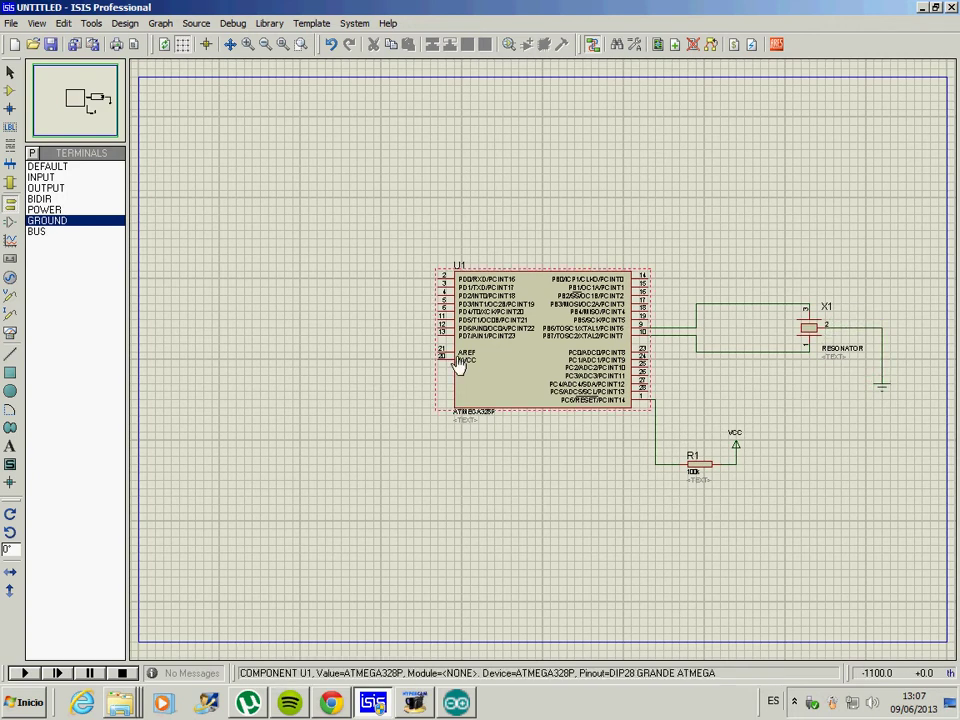
Place a POWER terminal left of the ATMEGA328P and wire it to the AREF and AVCC pins
left_click(45, 209)
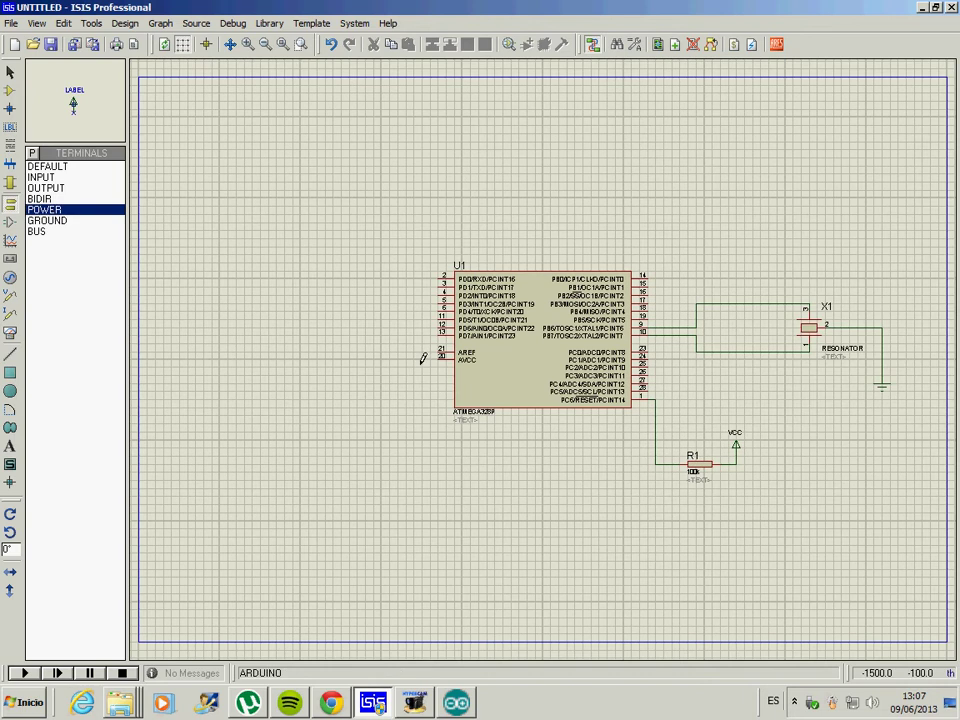
left_click(357, 383)
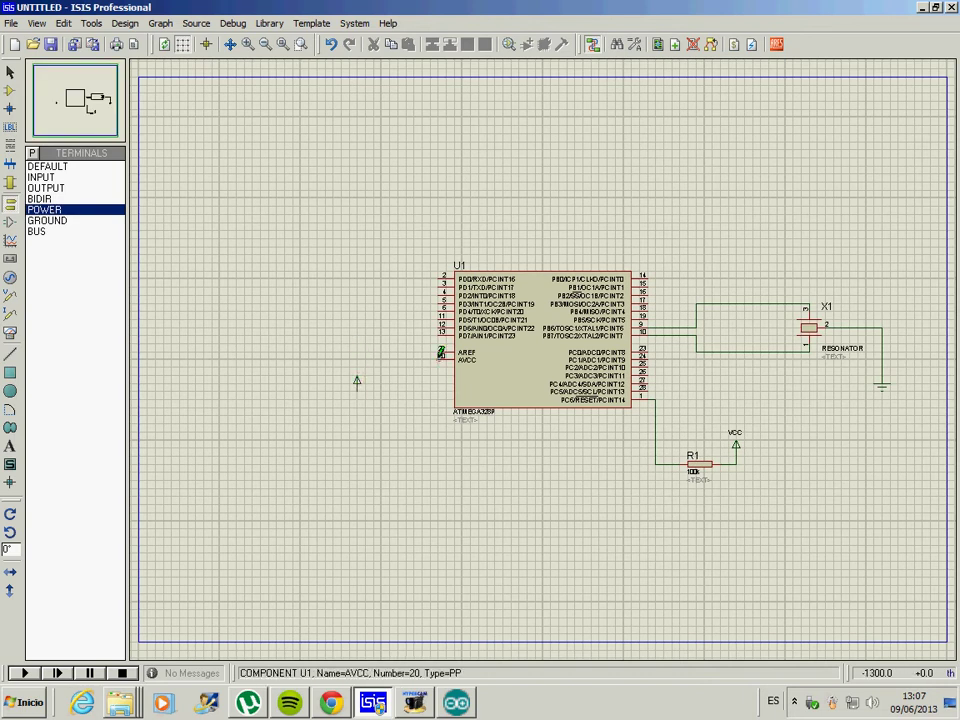
left_click(439, 351)
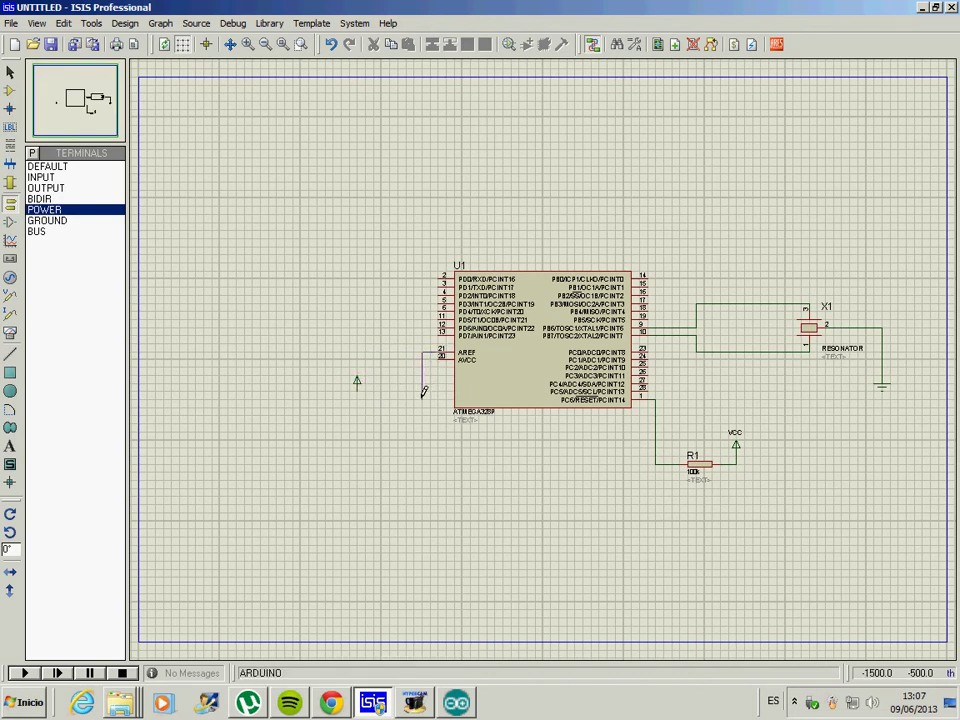
left_click(359, 387)
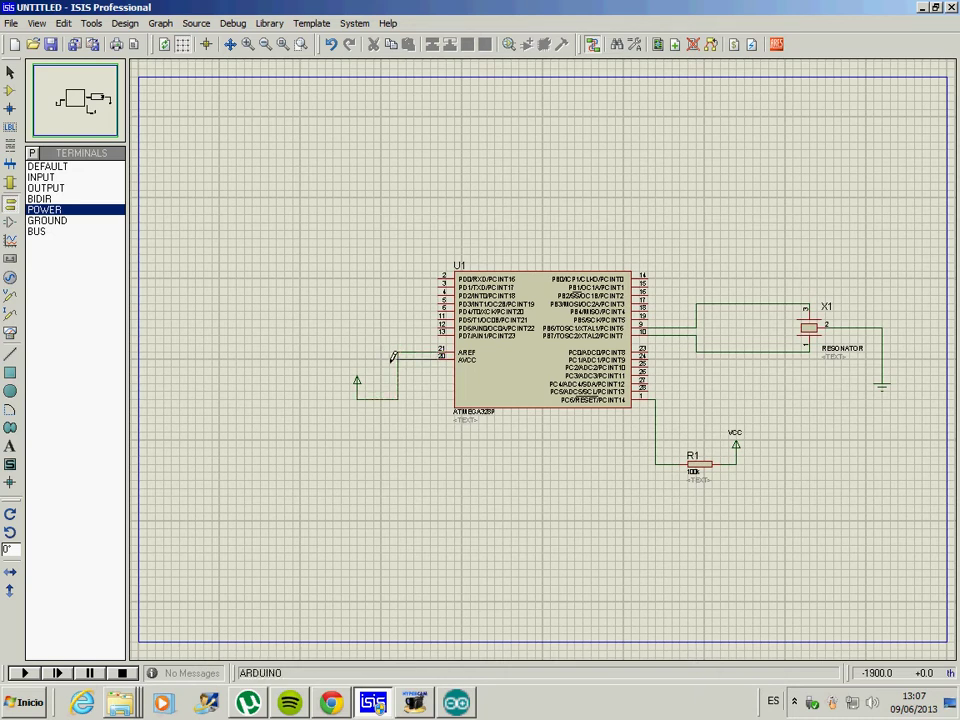
Label the power terminal feeding AREF and AVCC as VCC
double_click(357, 383)
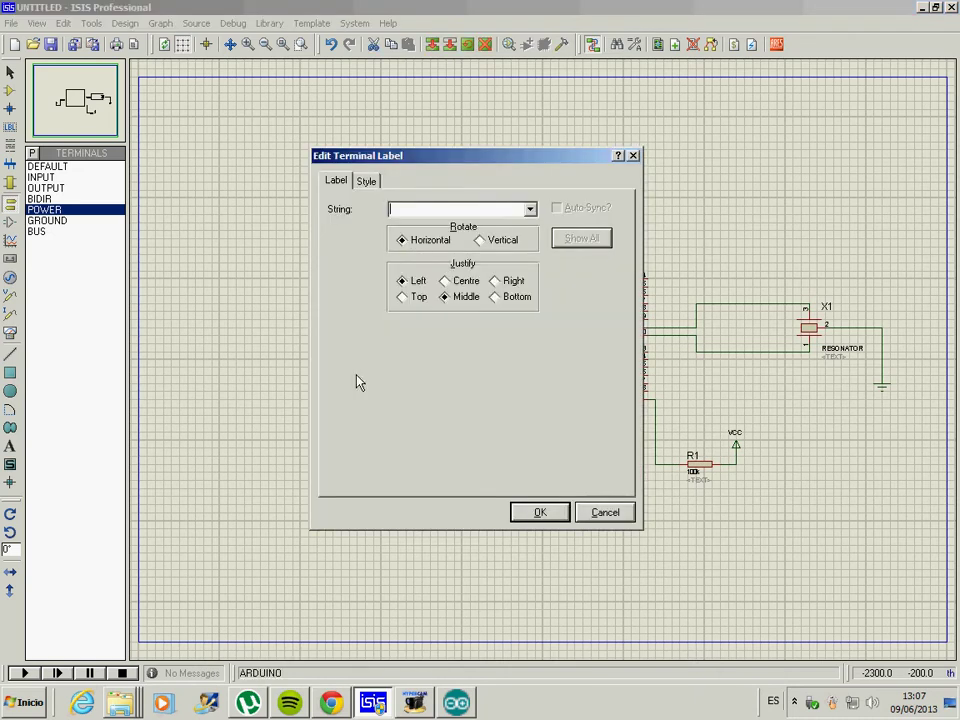
type("VCC")
key("Return")
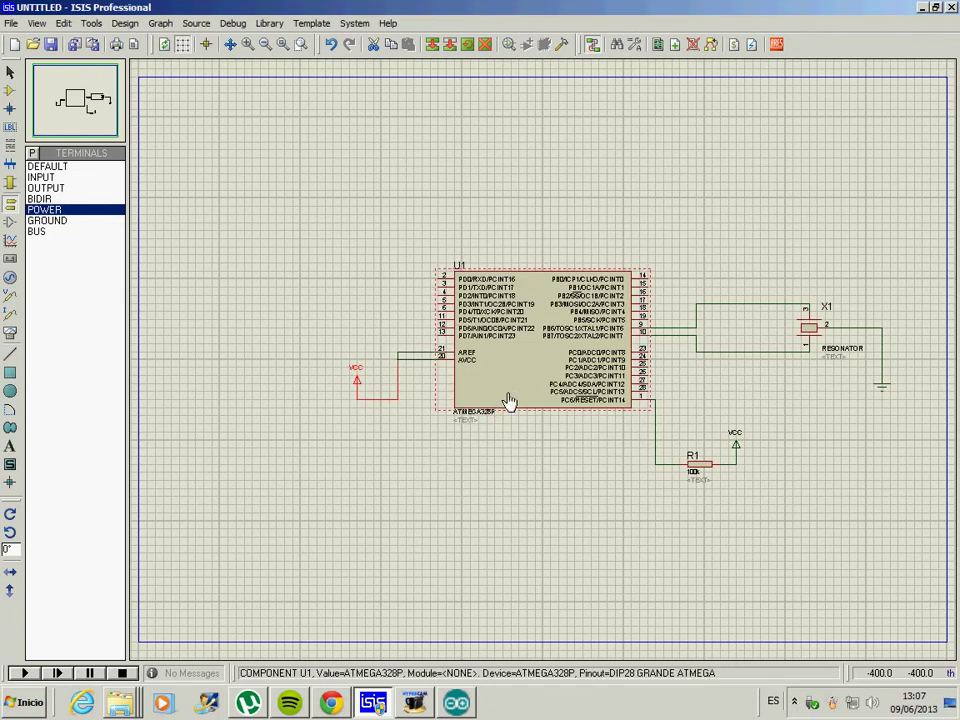
Place a BIDIR terminal to the left of the PD0 pin and rotate it 180 degrees
scroll(545, 367, "up", 2)
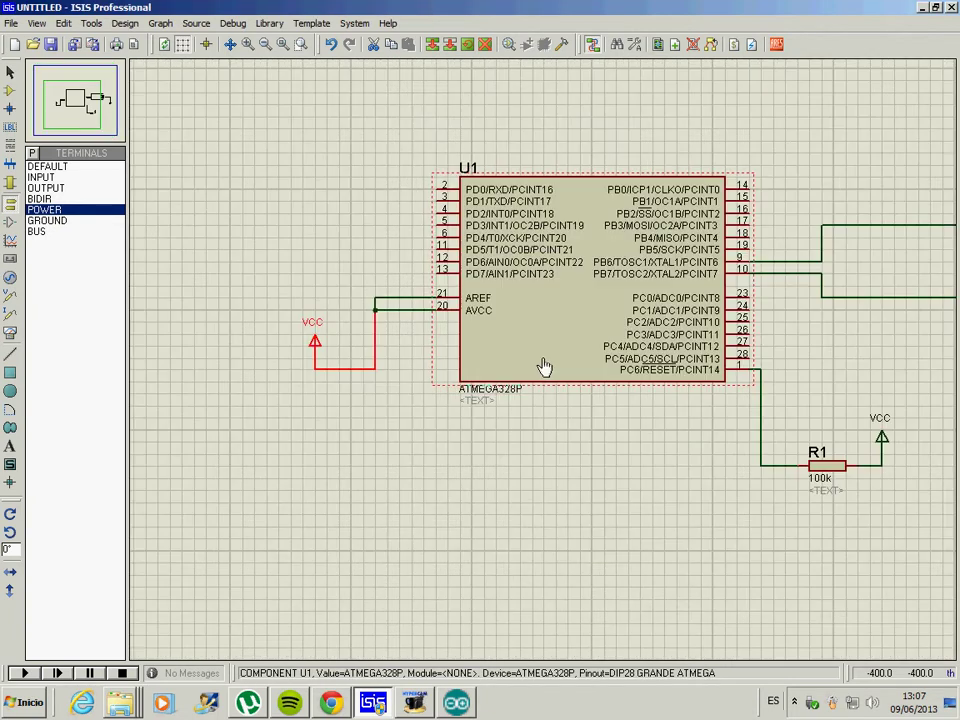
left_click(50, 198)
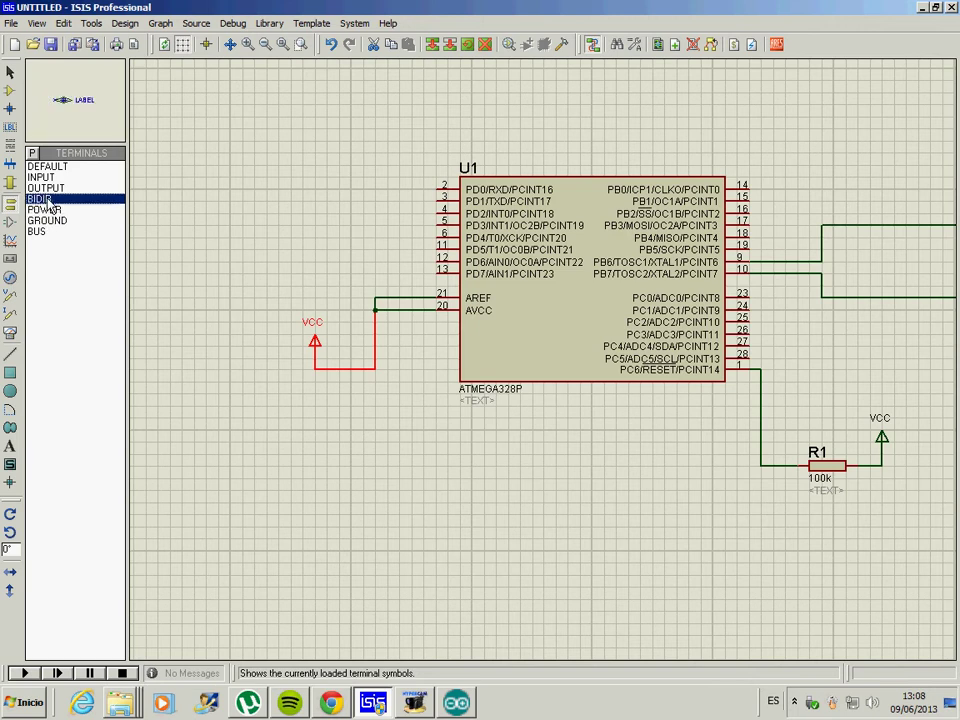
left_click(317, 192)
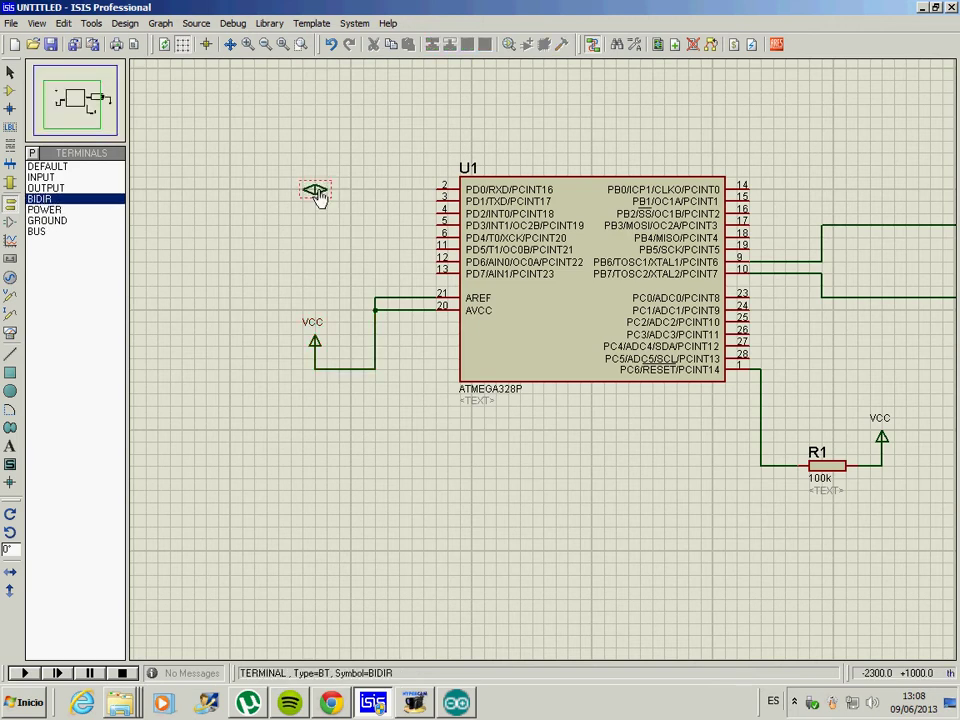
right_click(318, 196)
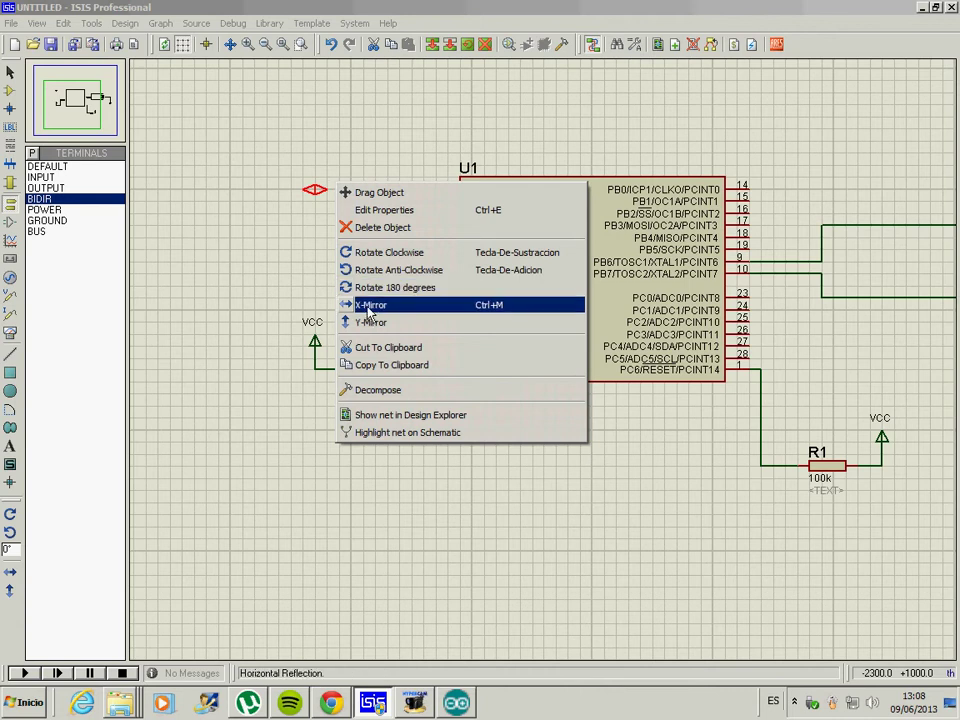
left_click(370, 288)
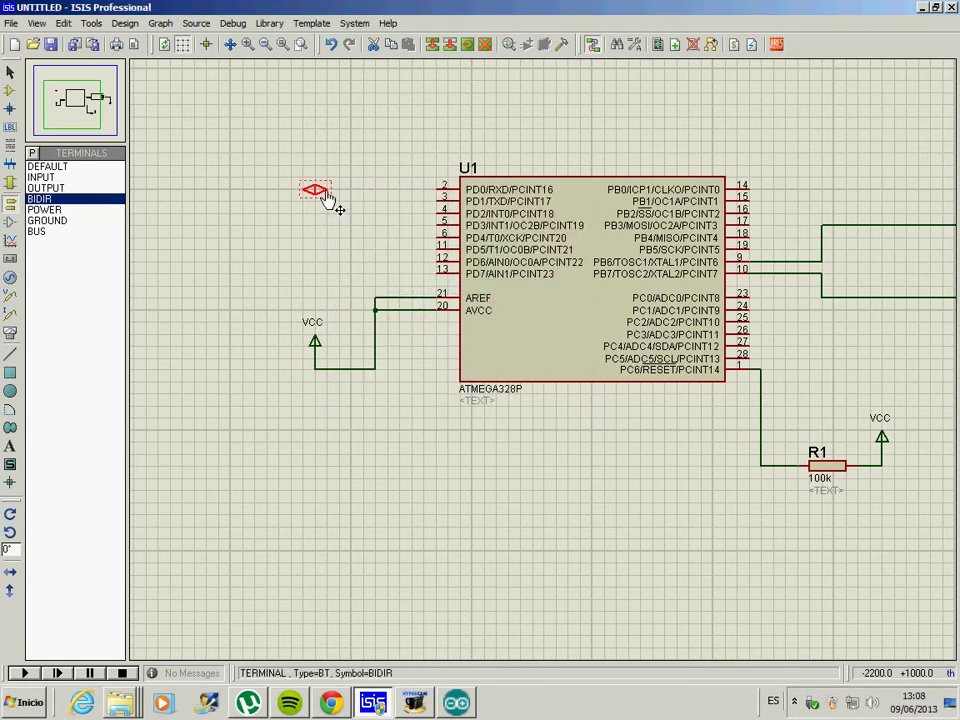
Wire the BIDIR terminal to the PD0 pin of the ATMEGA328P
left_click(440, 188)
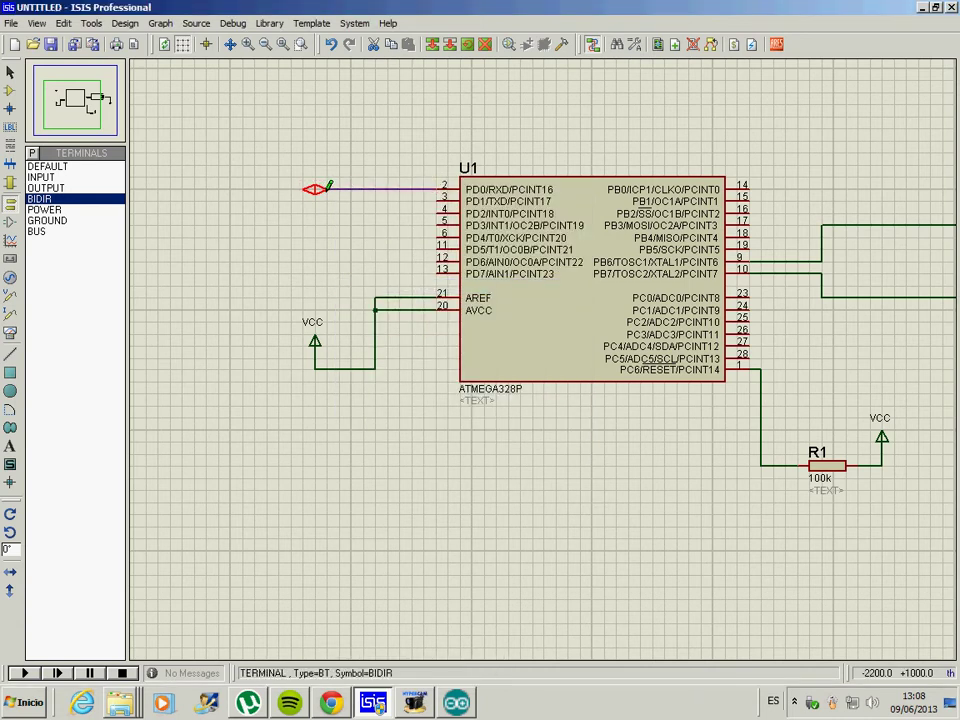
left_click(326, 189)
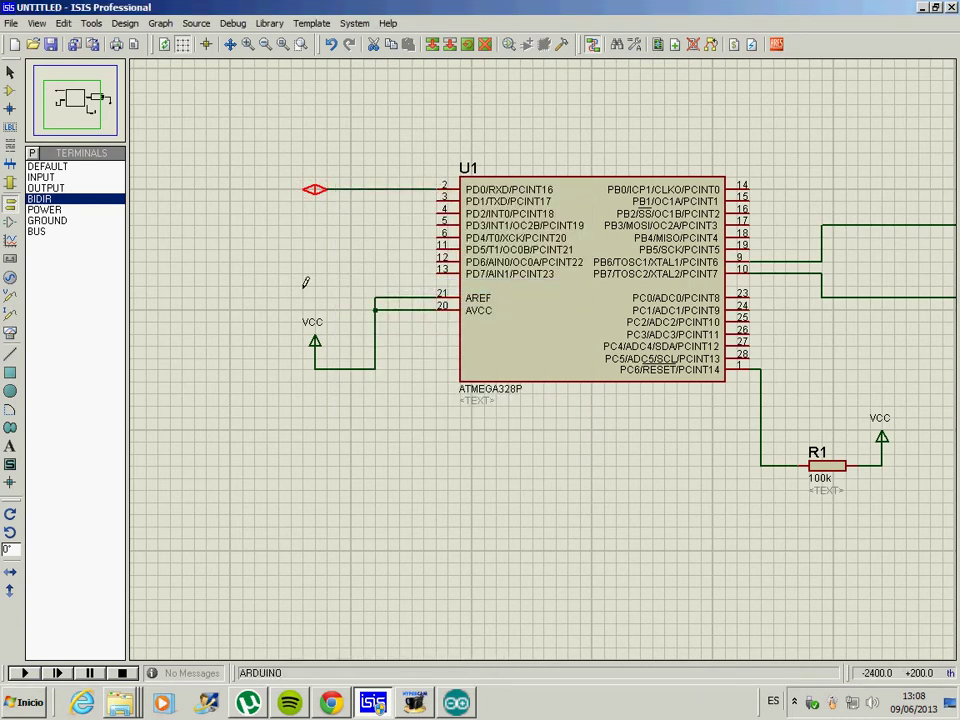
left_click(318, 190)
left_click(313, 207)
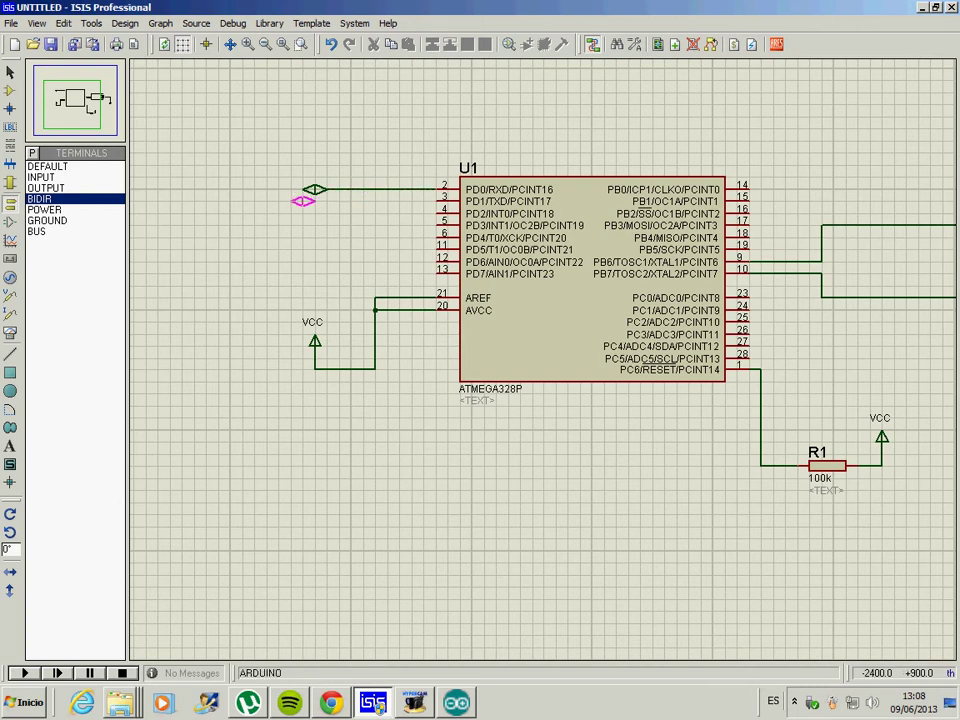
Place seven more BIDIR terminals in a column below the first one, level with pins PD1 to PD7
left_click(314, 201)
left_click(314, 213)
left_click(314, 225)
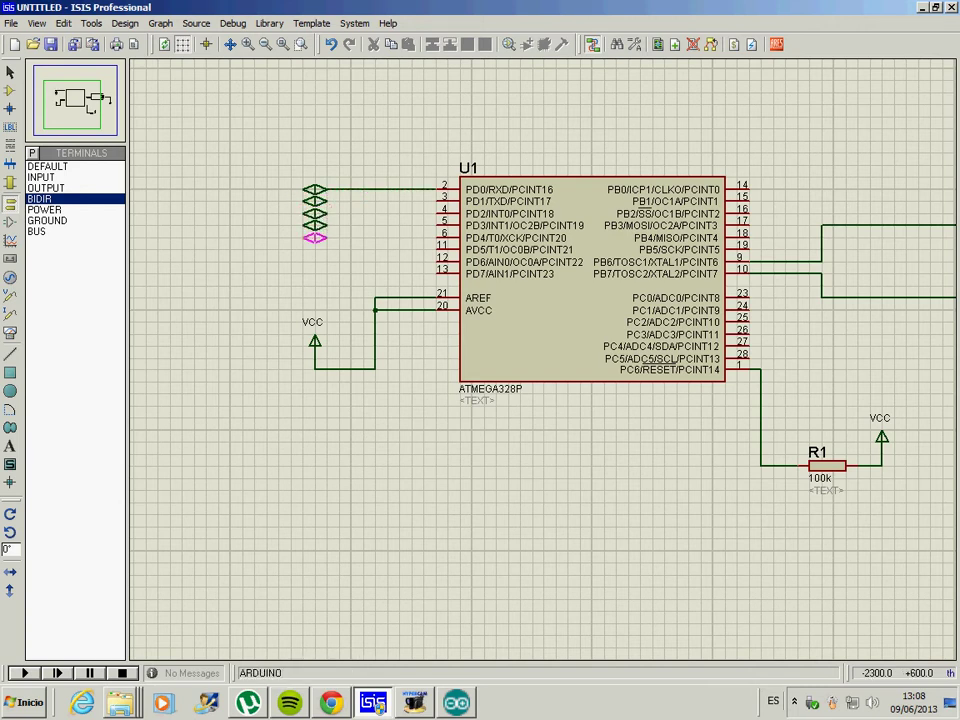
left_click(314, 237)
left_click(314, 249)
left_click(314, 261)
left_click(314, 273)
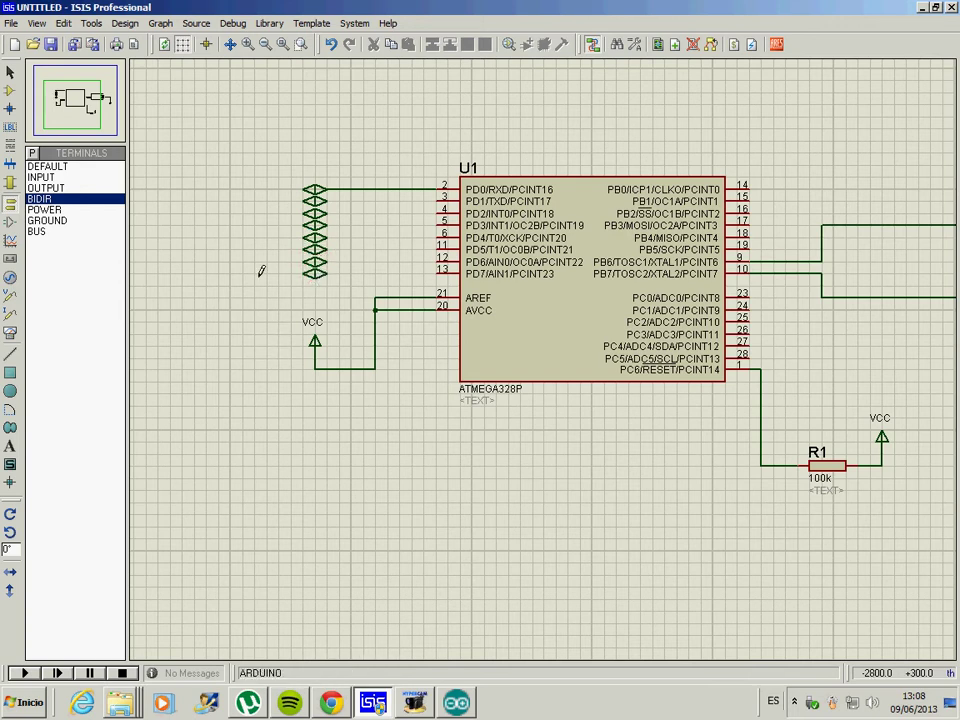
Rotate the seven new BIDIR terminals 180 degrees as a block and align them under the PD0 terminal
left_click(10, 72)
left_click_drag(279, 200, 339, 297)
right_click(334, 267)
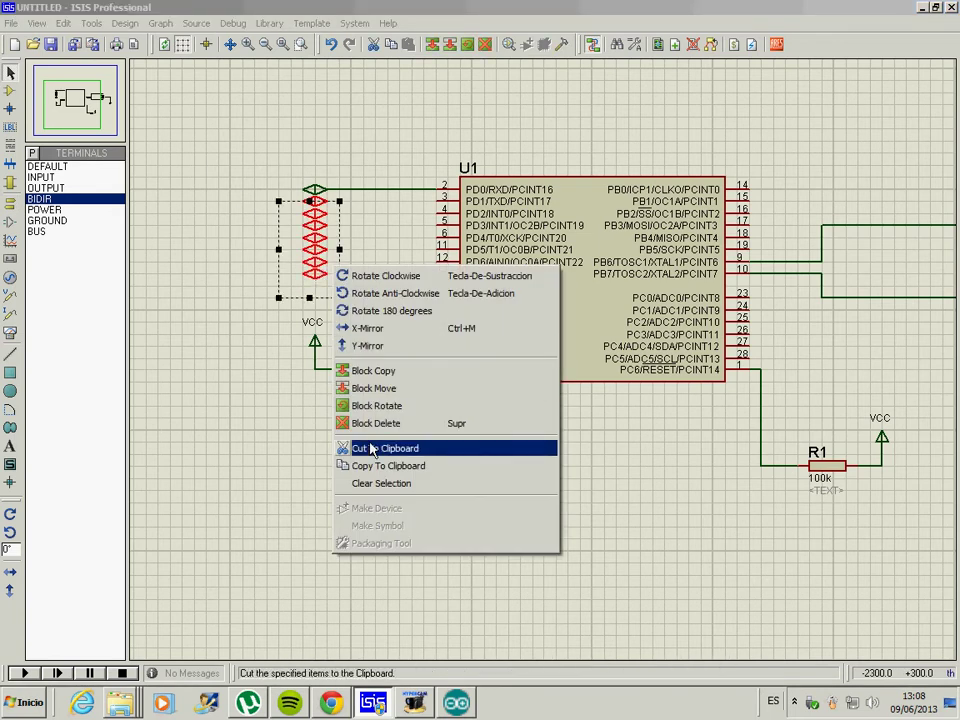
left_click(372, 311)
left_click_drag(291, 258, 315, 233)
left_click(253, 255)
Label the BIDIR terminals beside pins PD0 and PD1 as DP0 and DP1
double_click(312, 192)
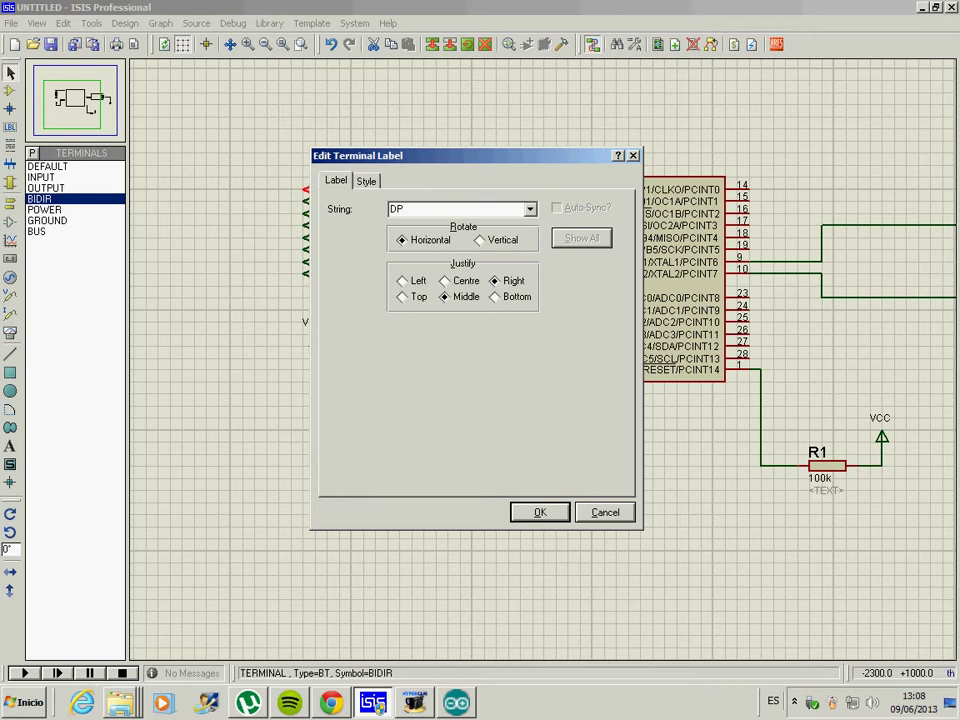
type("DP0")
key("Return")
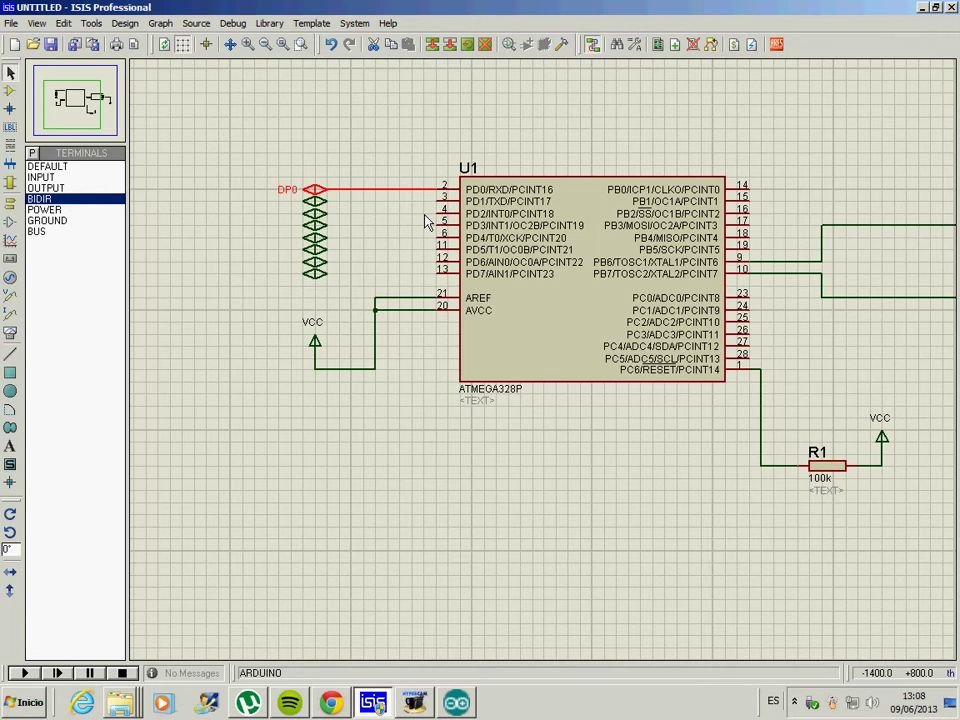
left_click(314, 201)
left_click(314, 201)
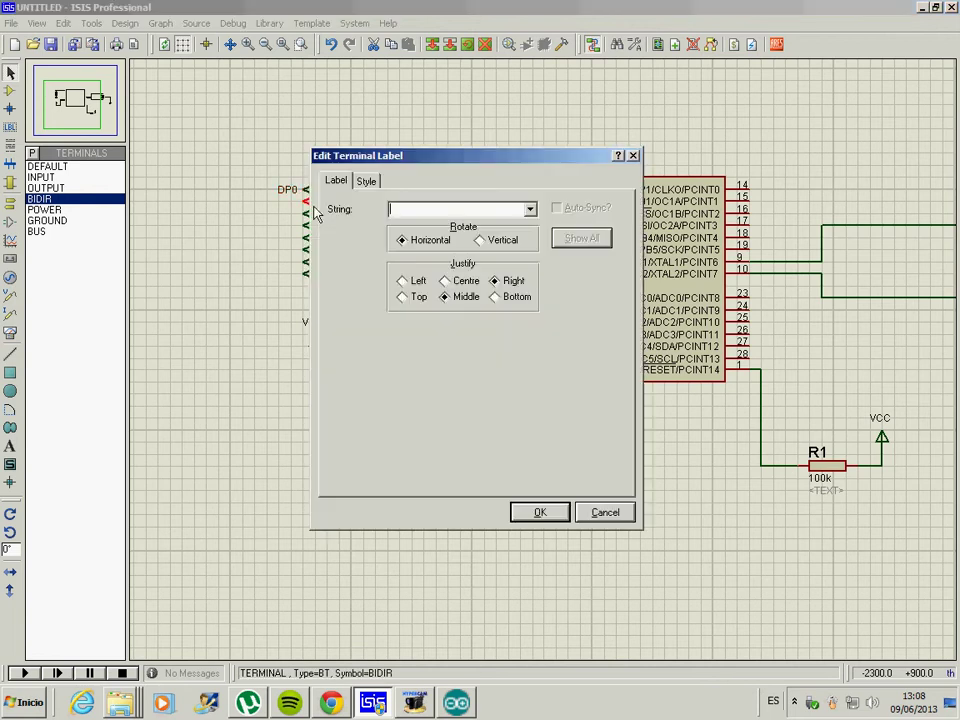
type("DP1")
key("Return")
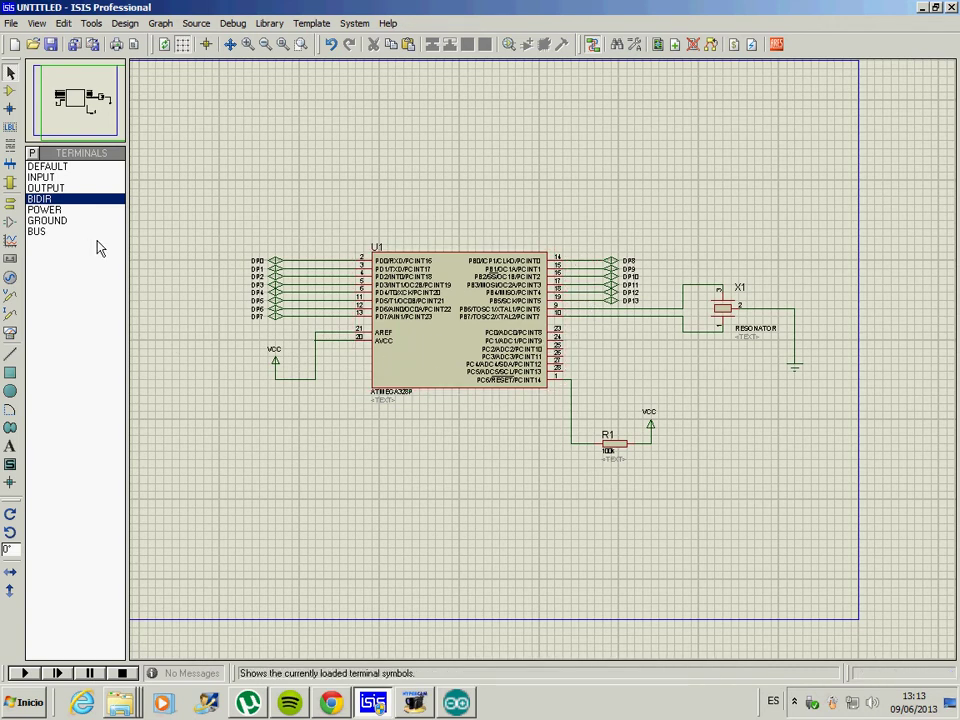
Place six INPUT terminals in a column to the right of pins PC0 to PC5
left_click(39, 179)
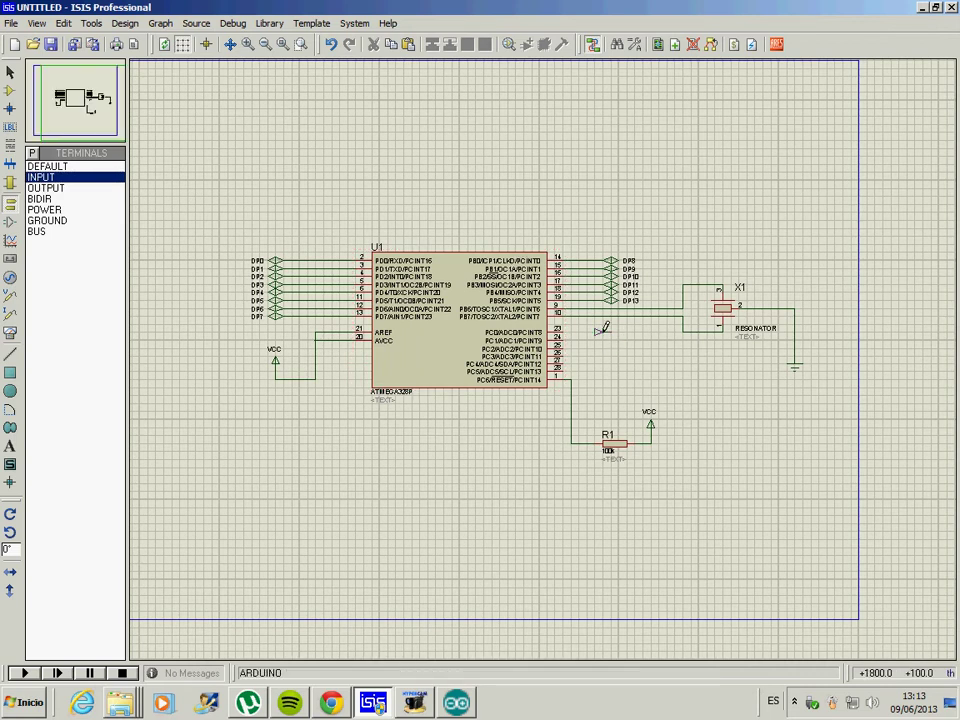
left_click(600, 332)
left_click(600, 340)
left_click(600, 348)
left_click(597, 356)
left_click(598, 364)
Rotate the column of INPUT terminals beside PC0 to PC5 180 degrees as a block
left_click_drag(588, 327, 628, 385)
right_click(623, 356)
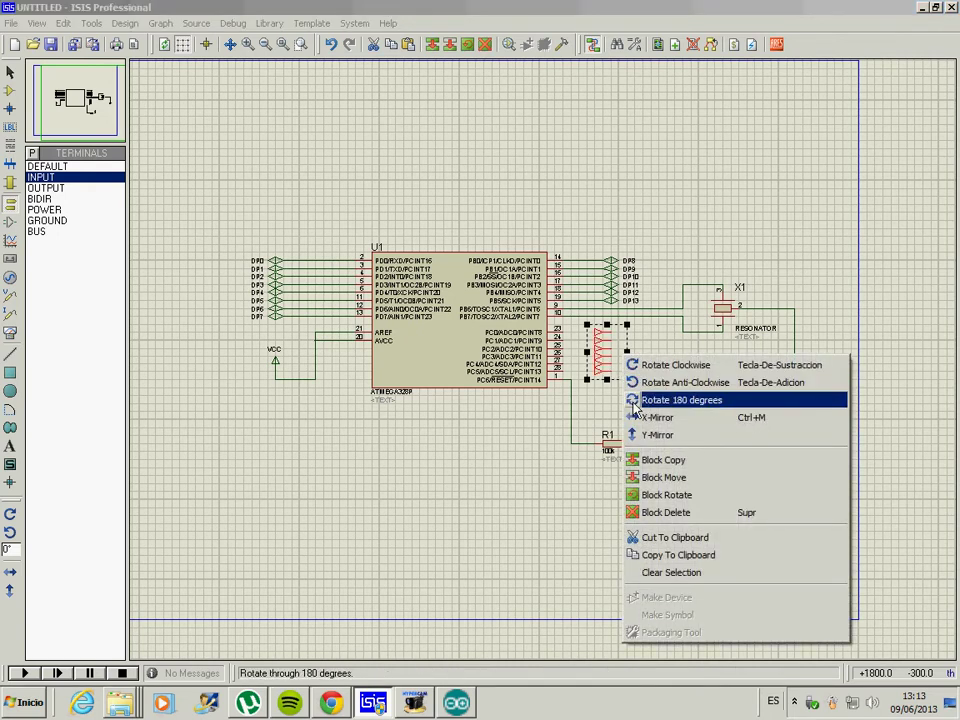
left_click(634, 397)
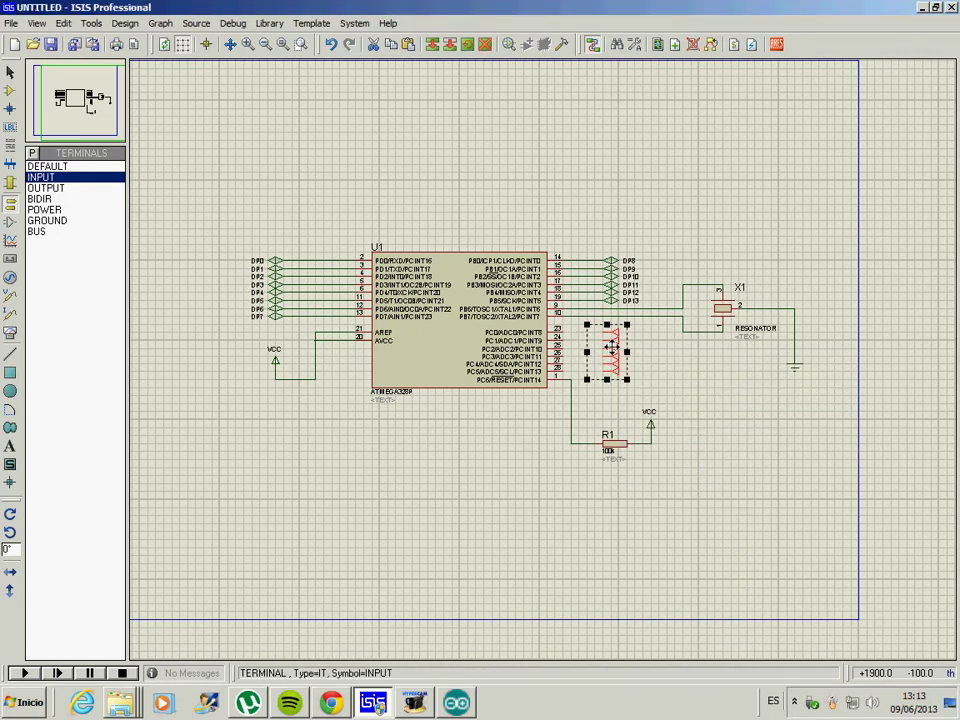
left_click(646, 360)
Label the INPUT terminal wired to the PC0 pin as A0
scroll(646, 360, "up", 2)
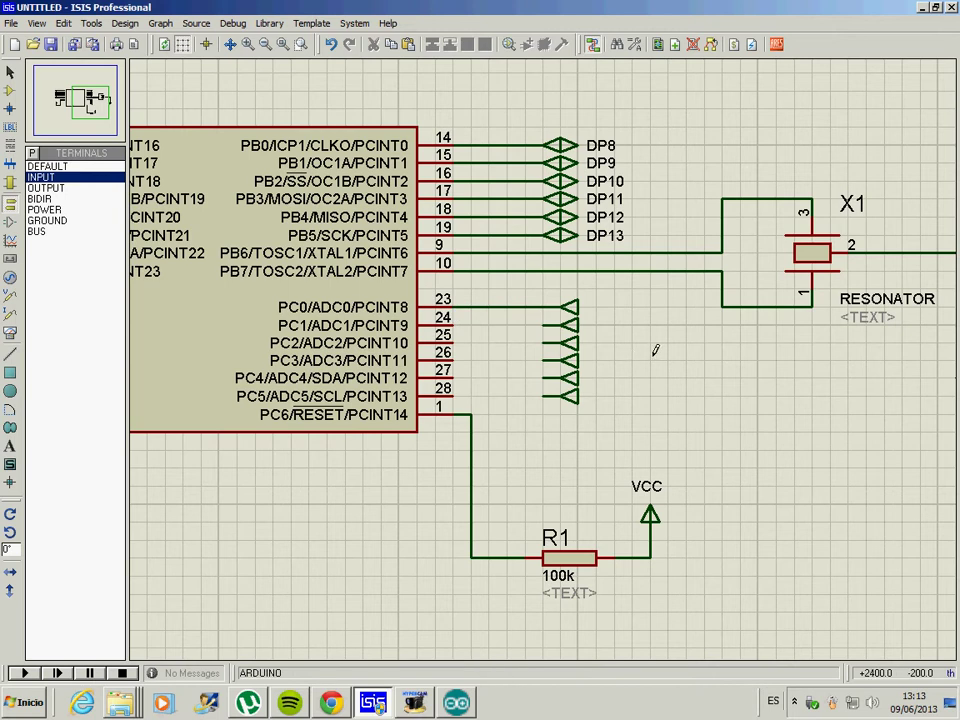
double_click(572, 311)
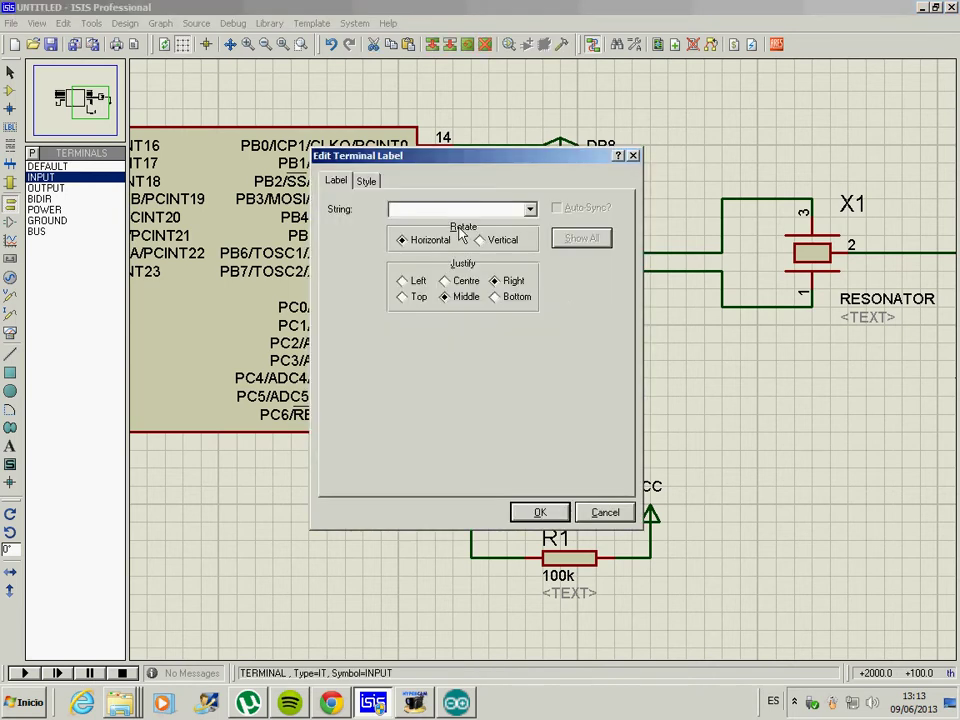
type("A0")
left_click(538, 513)
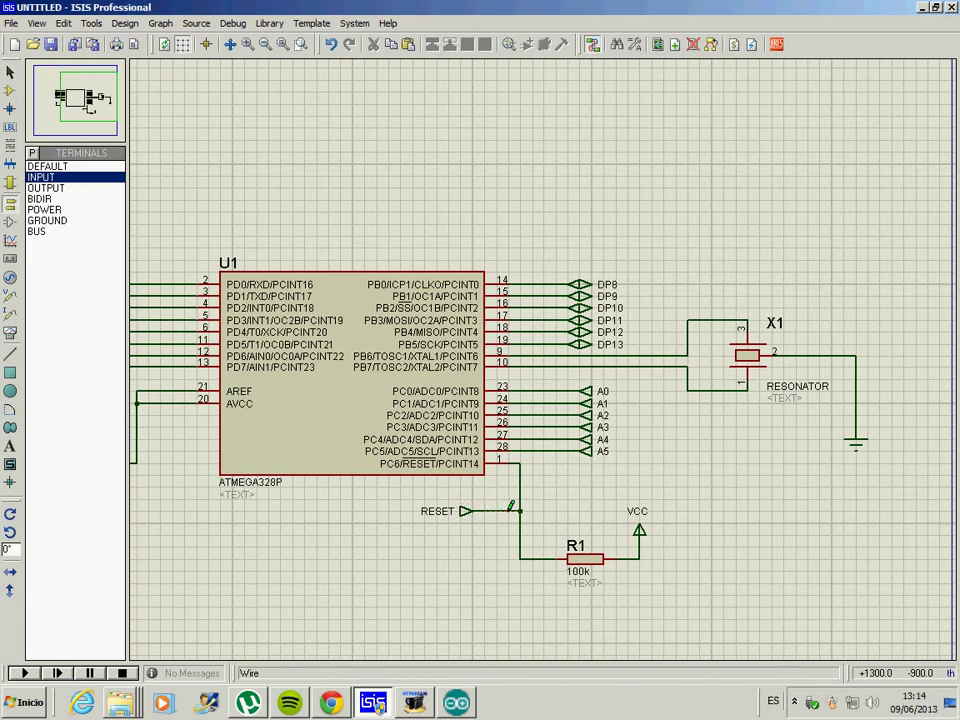
Exit the completed subcircuit sheet to its parent sheet
scroll(515, 503, "down", 1)
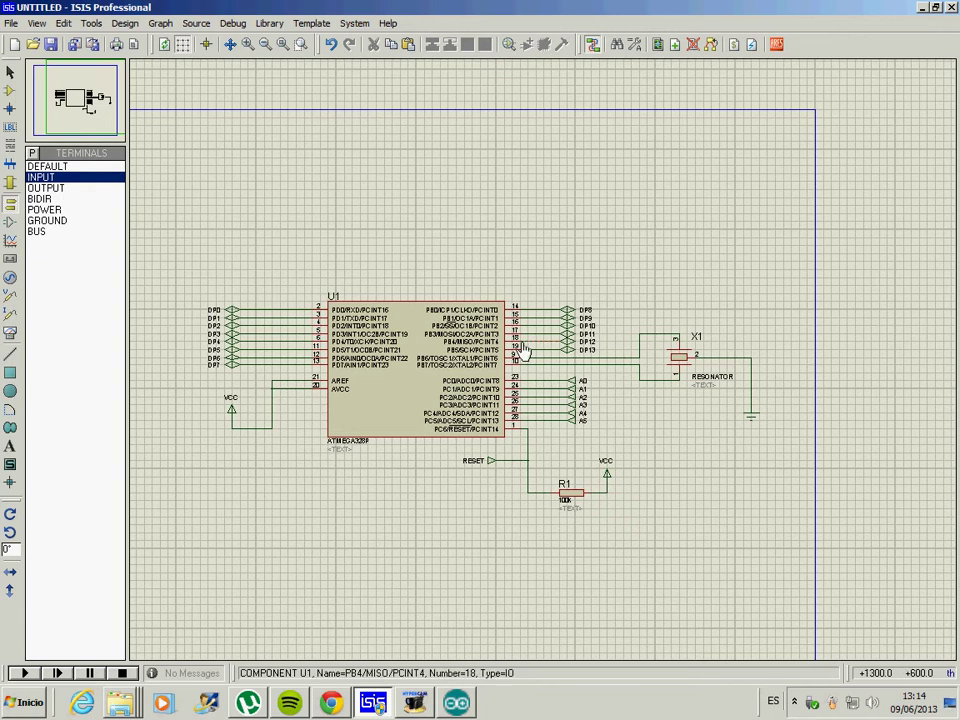
right_click(388, 522)
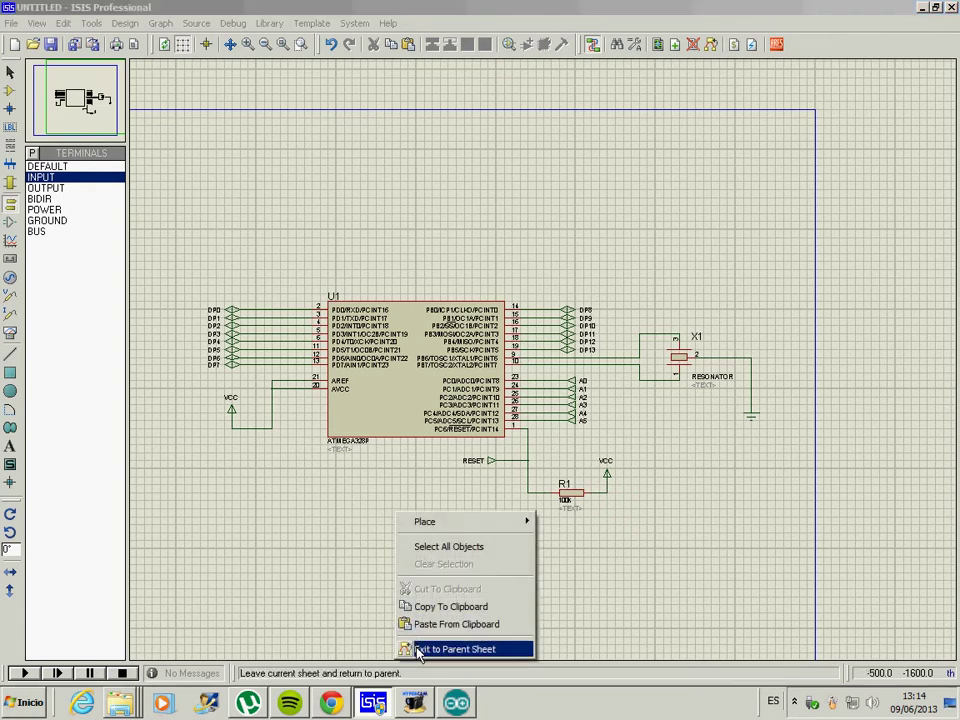
left_click(418, 649)
Add a BIDIR module port at the lower end of the ARDUINO block's right edge and label it DP0
scroll(549, 420, "up", 2)
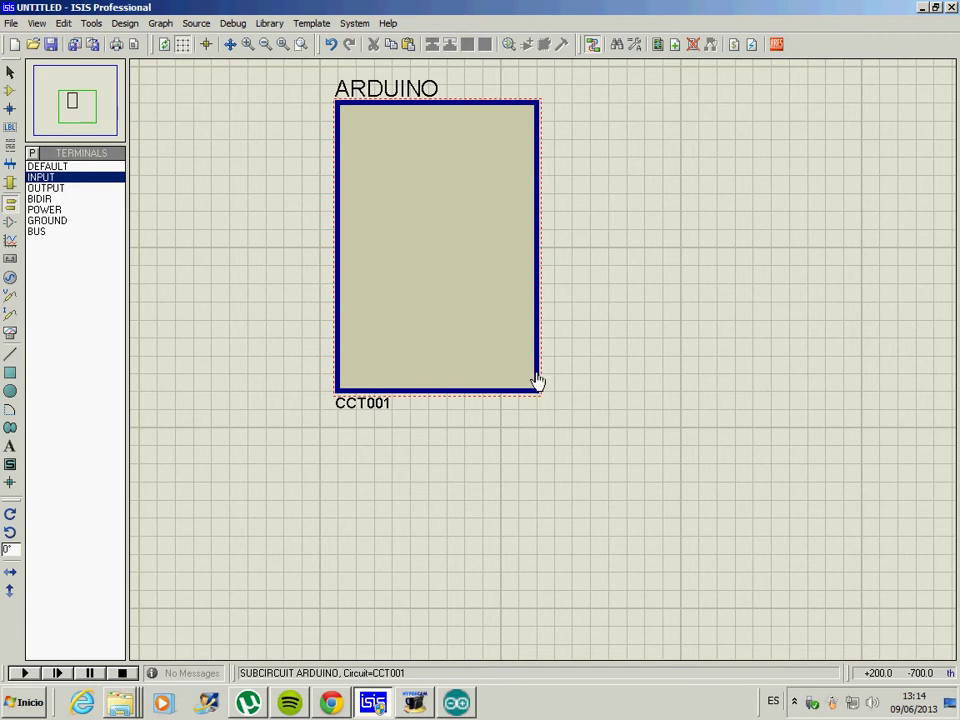
right_click(539, 367)
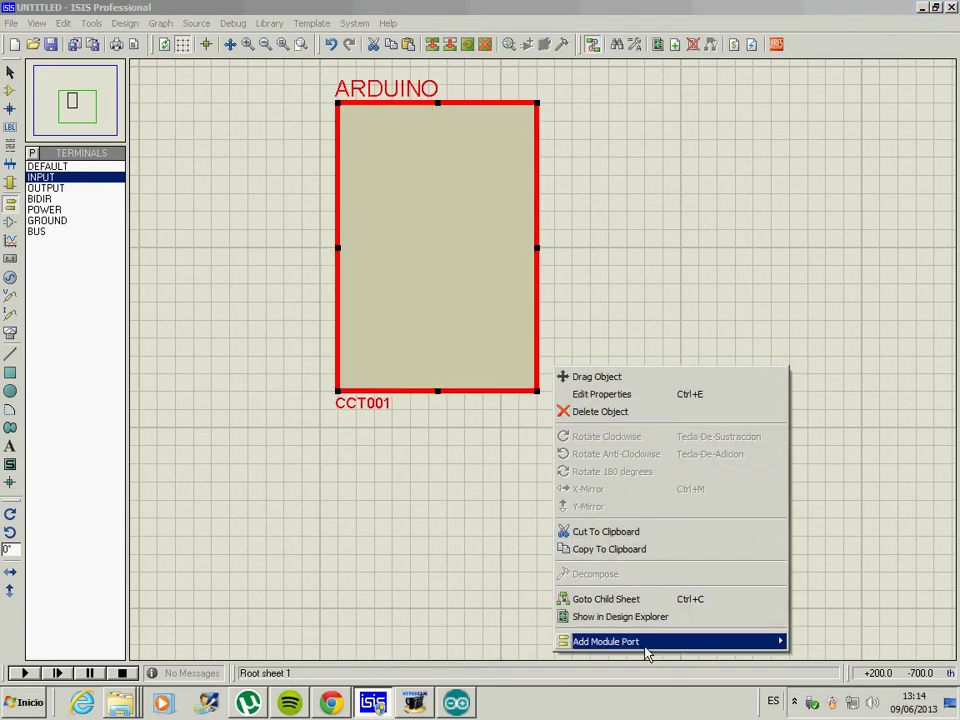
mouse_move(647, 652)
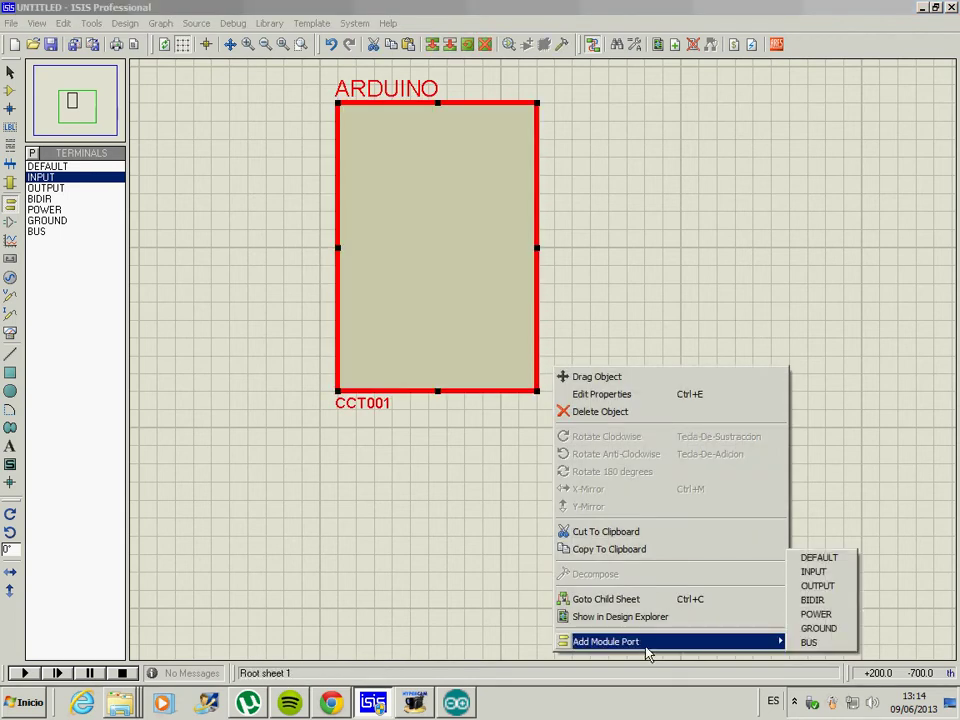
left_click(812, 600)
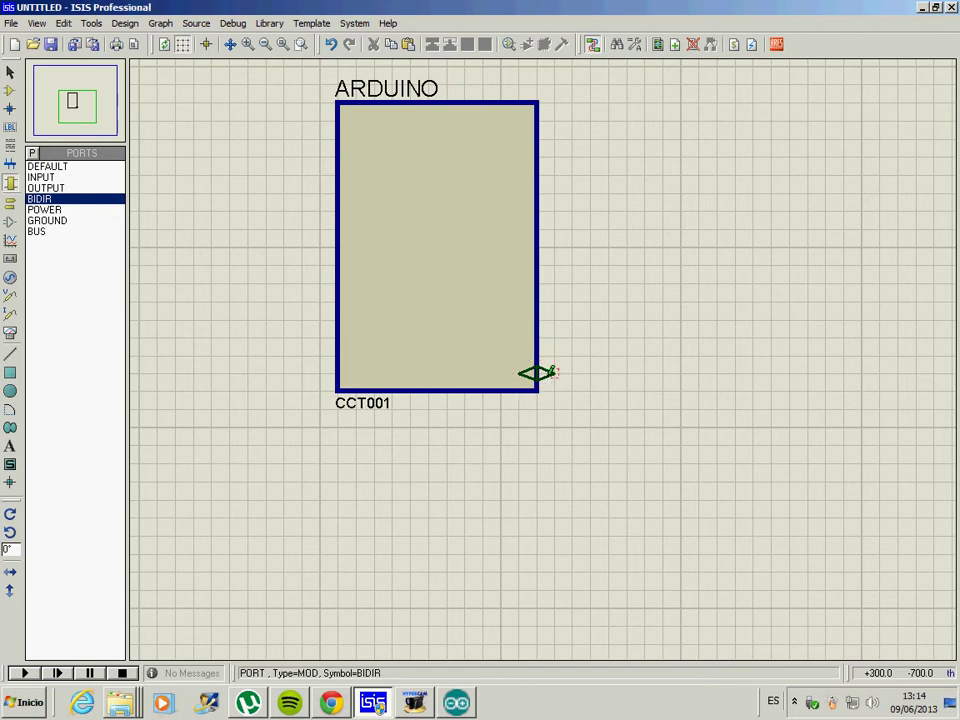
left_click(540, 384)
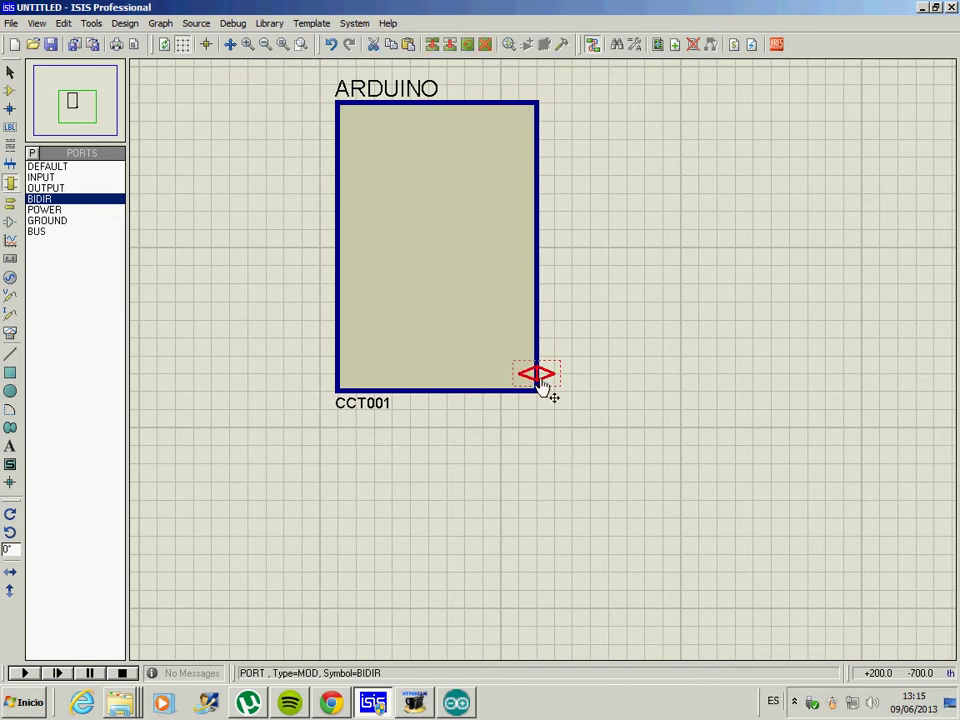
left_click(540, 384)
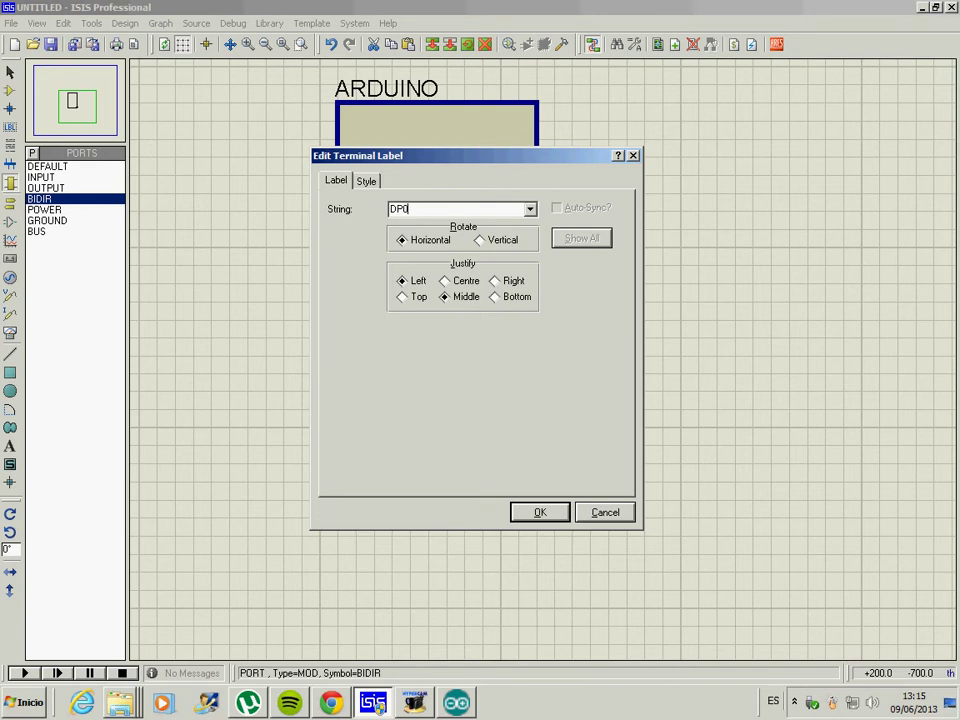
key("Return")
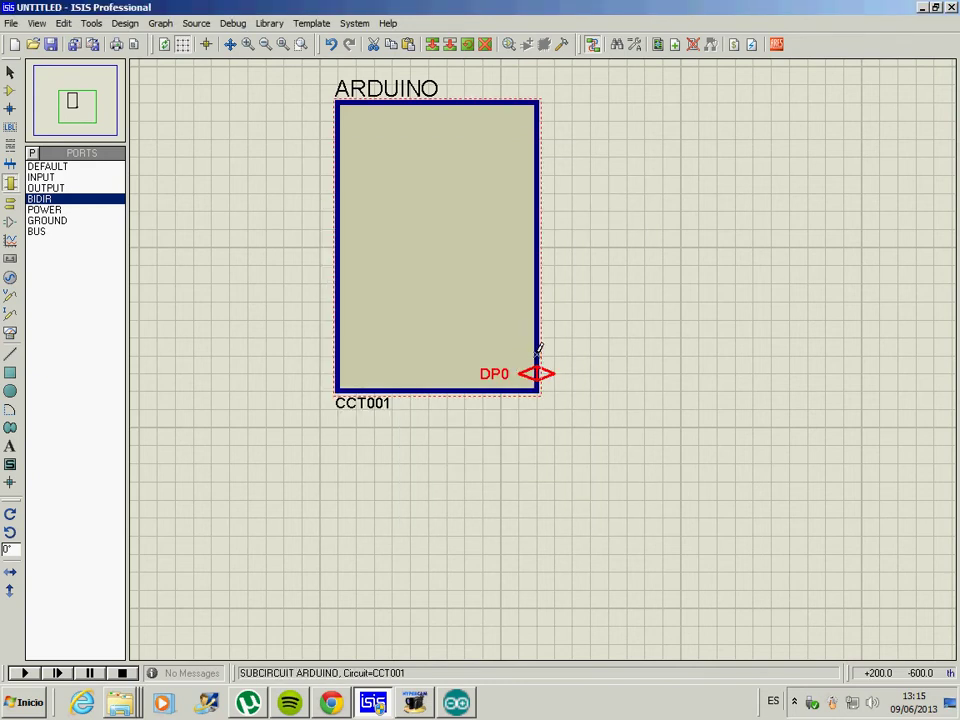
Add a BIDIR port directly above DP0 on the ARDUINO block's right edge and label it DP1
left_click(537, 355)
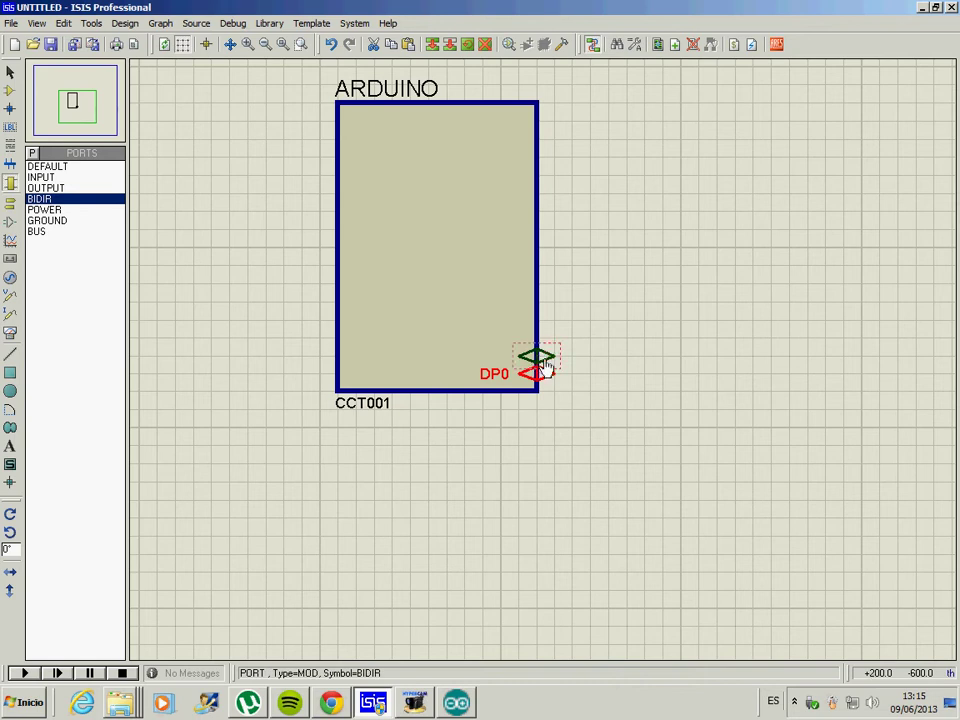
double_click(548, 370)
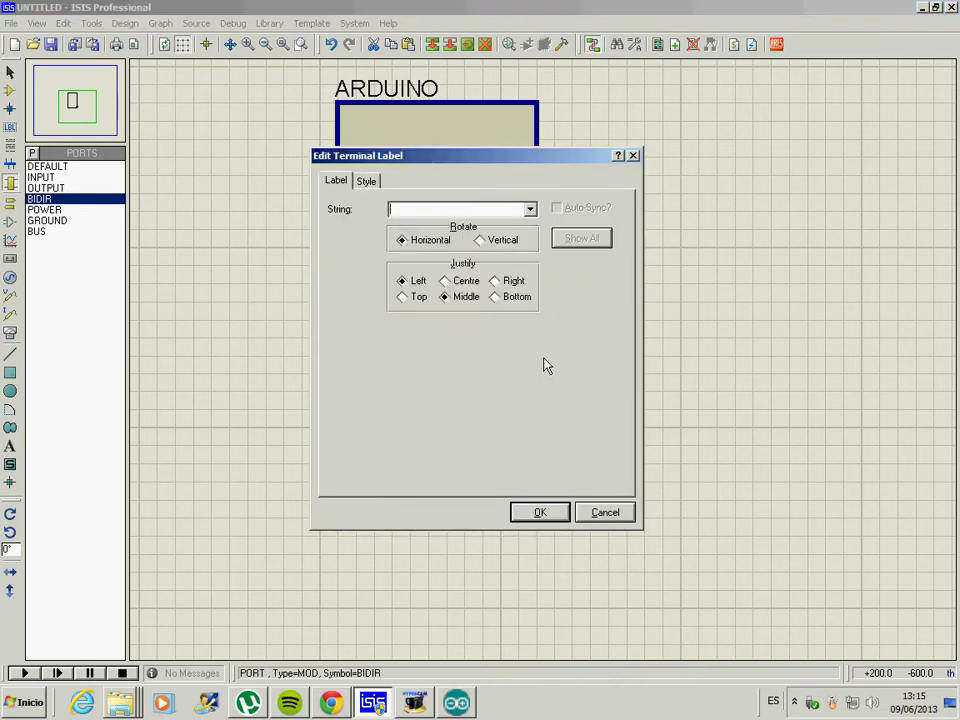
type("DP1")
key("Return")
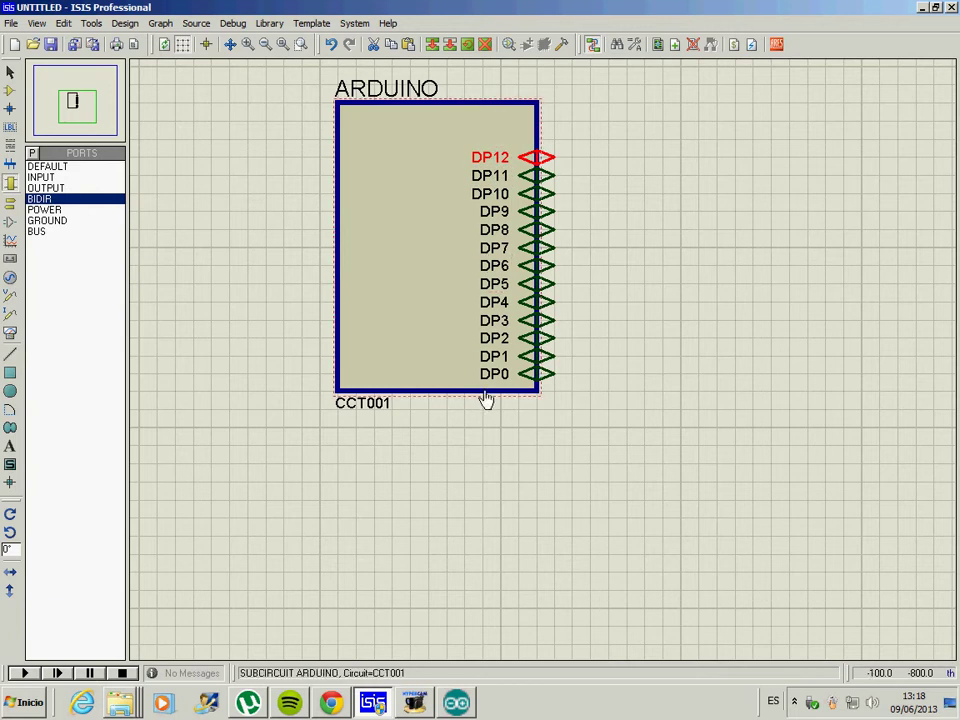
Add an INPUT module port at the lower end of the ARDUINO block's left edge and label it A0
right_click(357, 368)
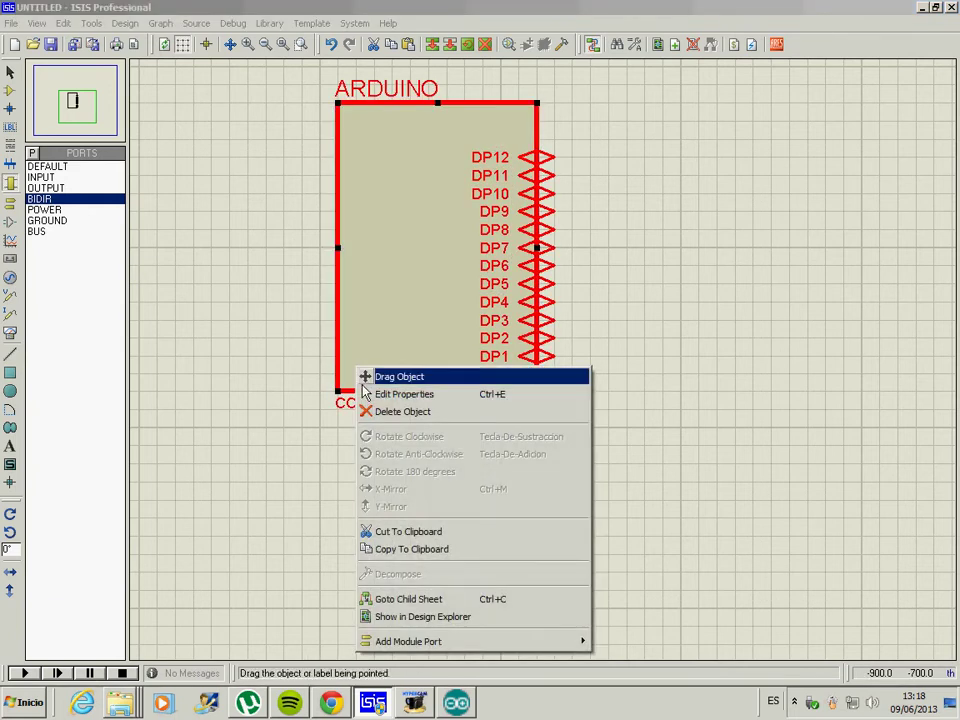
mouse_move(528, 651)
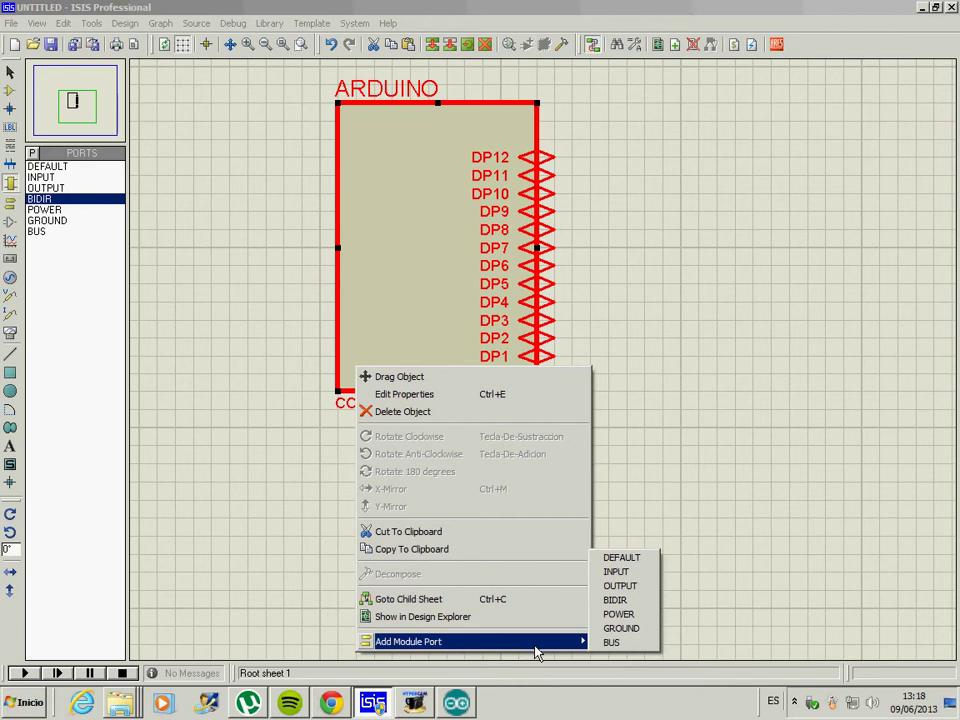
left_click(628, 580)
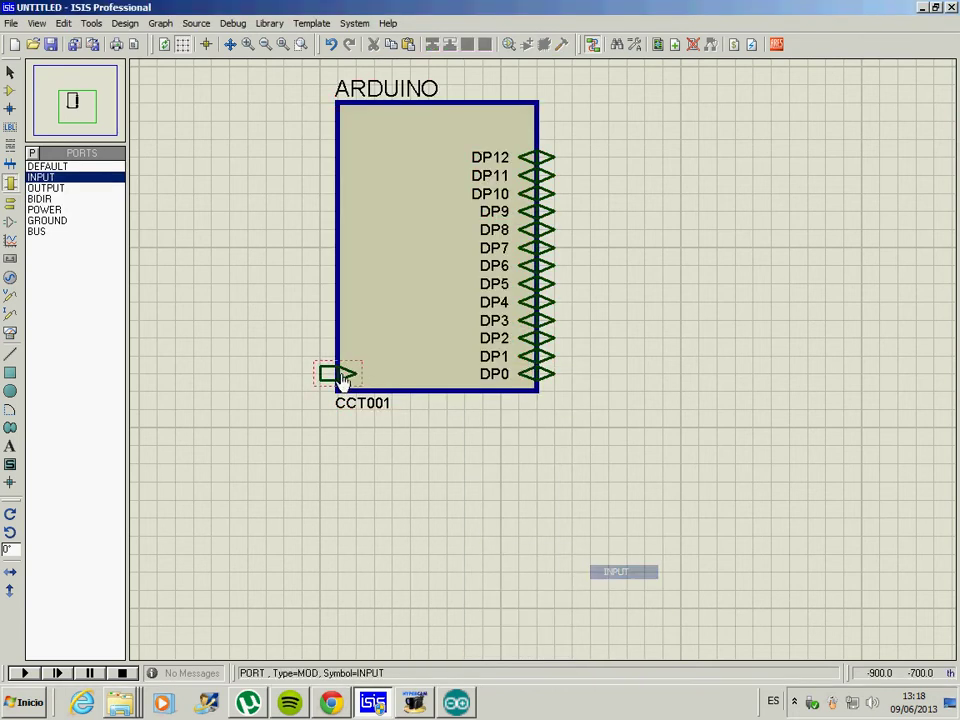
left_click(348, 380)
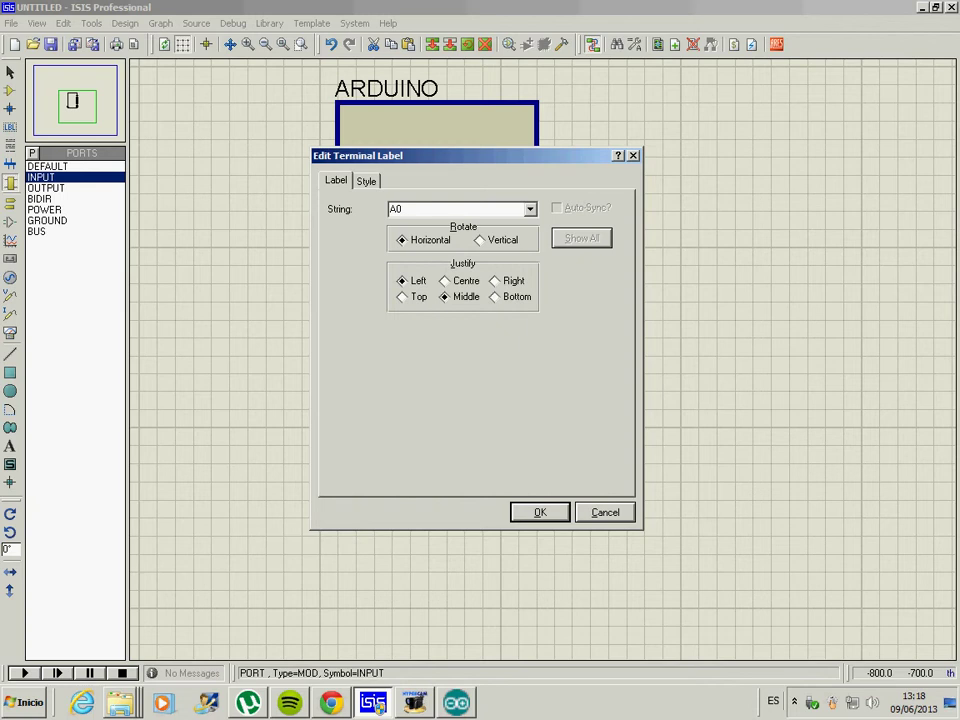
key("Return")
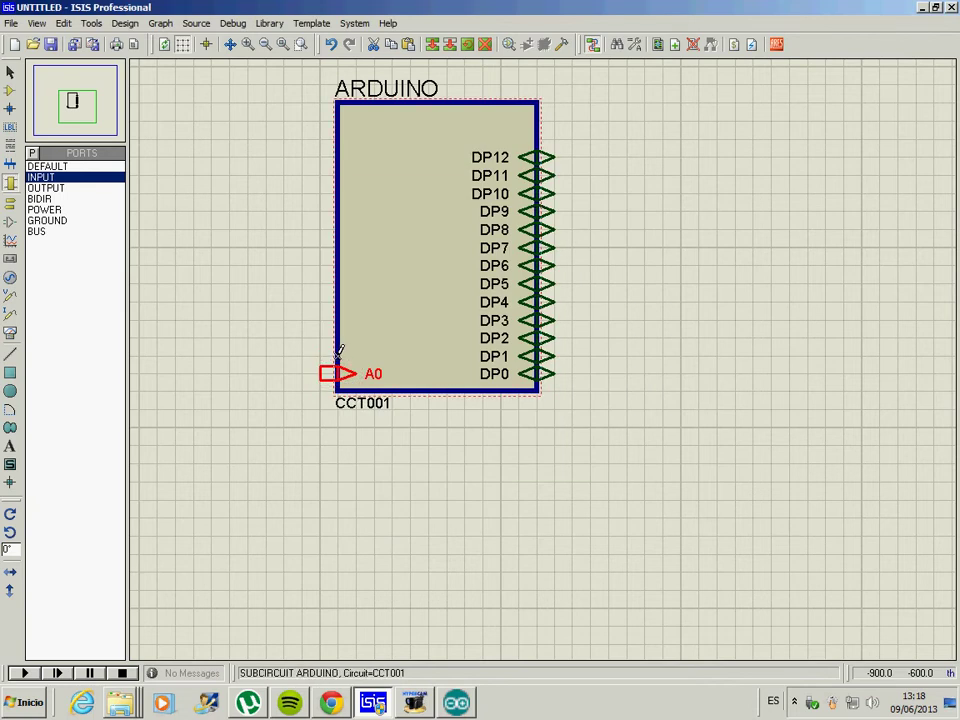
Add an INPUT port directly above A0 on the ARDUINO block's left edge and label it A1
left_click(337, 356)
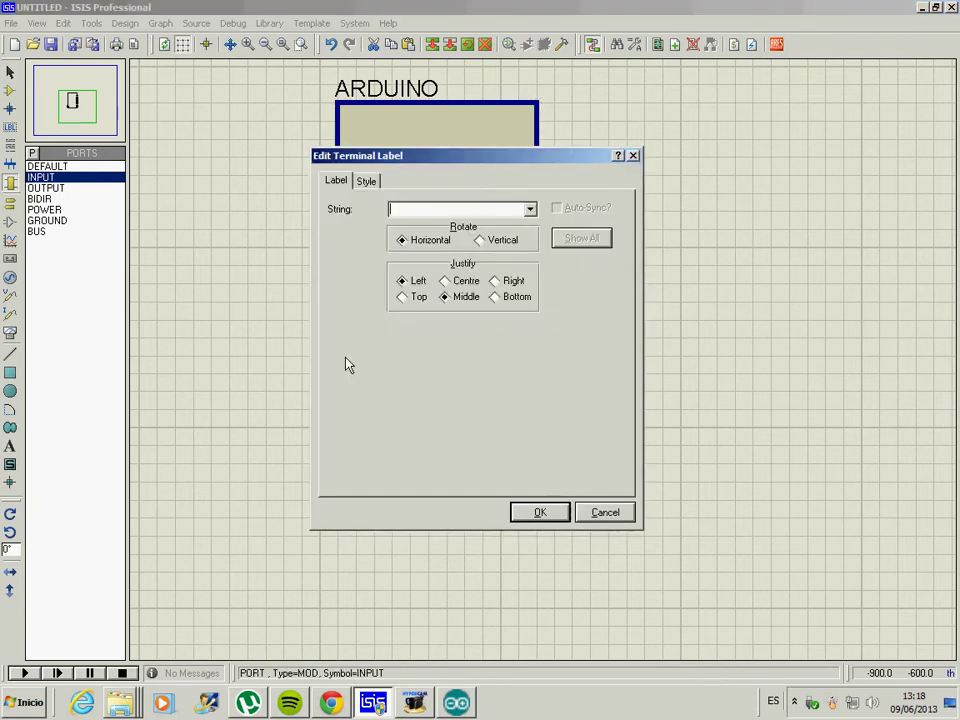
type("A1")
key("Return")
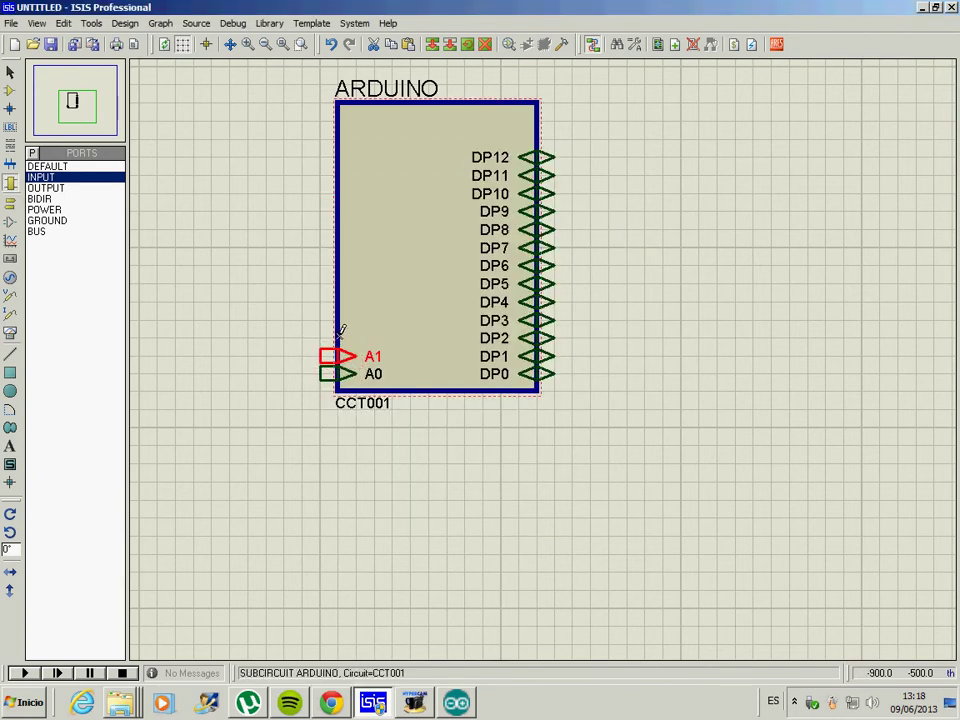
Add more INPUT ports above A1 on the ARDUINO block's left edge and label the one directly above A1 as A2
left_click(339, 314)
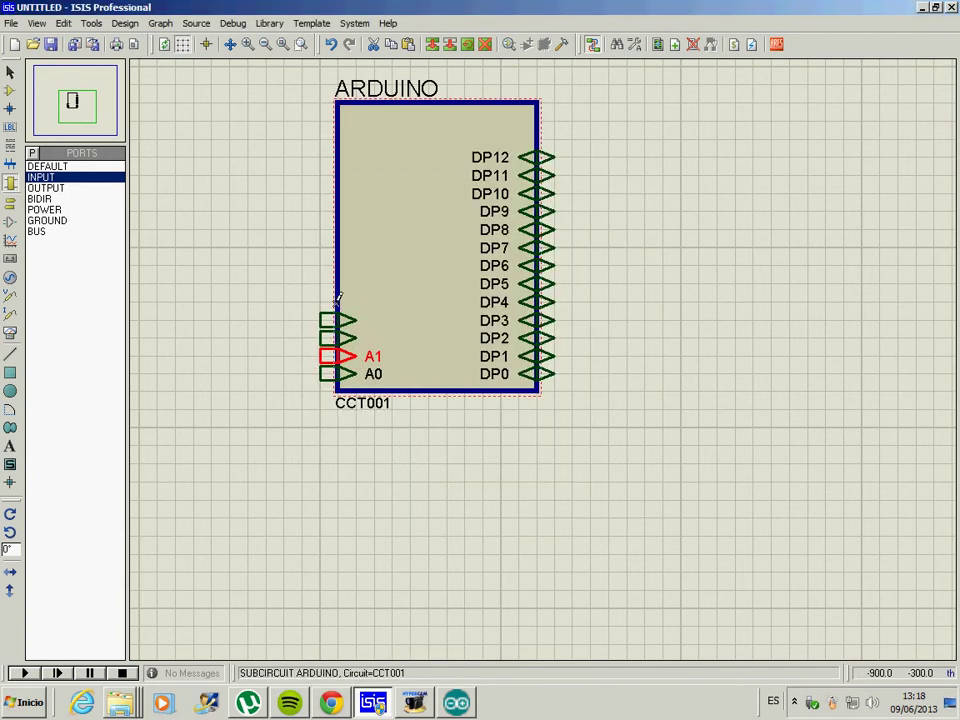
double_click(340, 338)
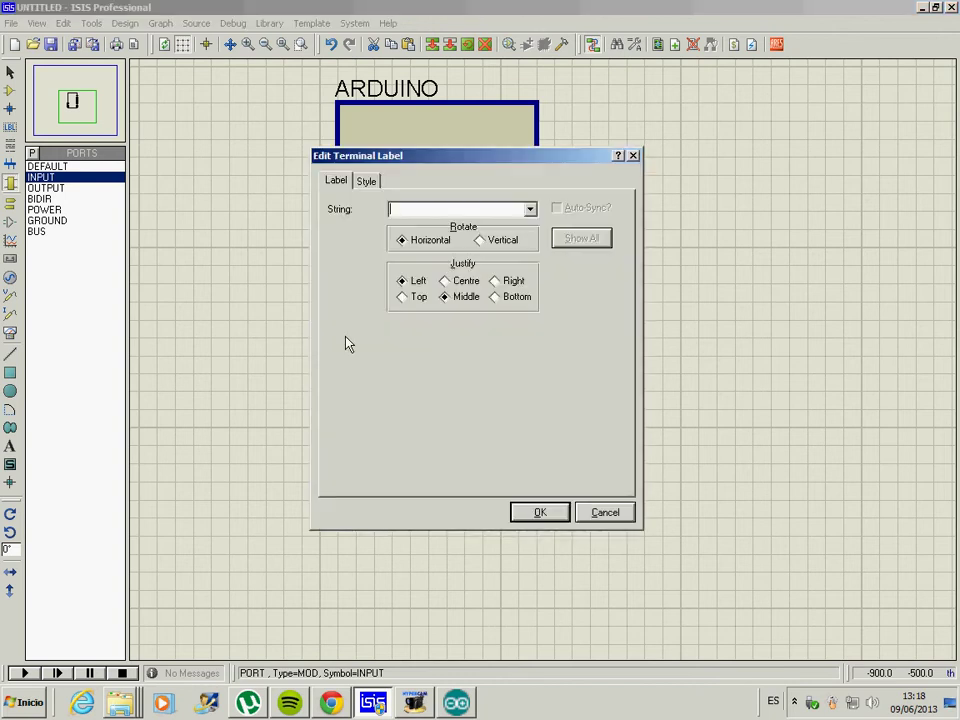
type("A2")
key("Return")
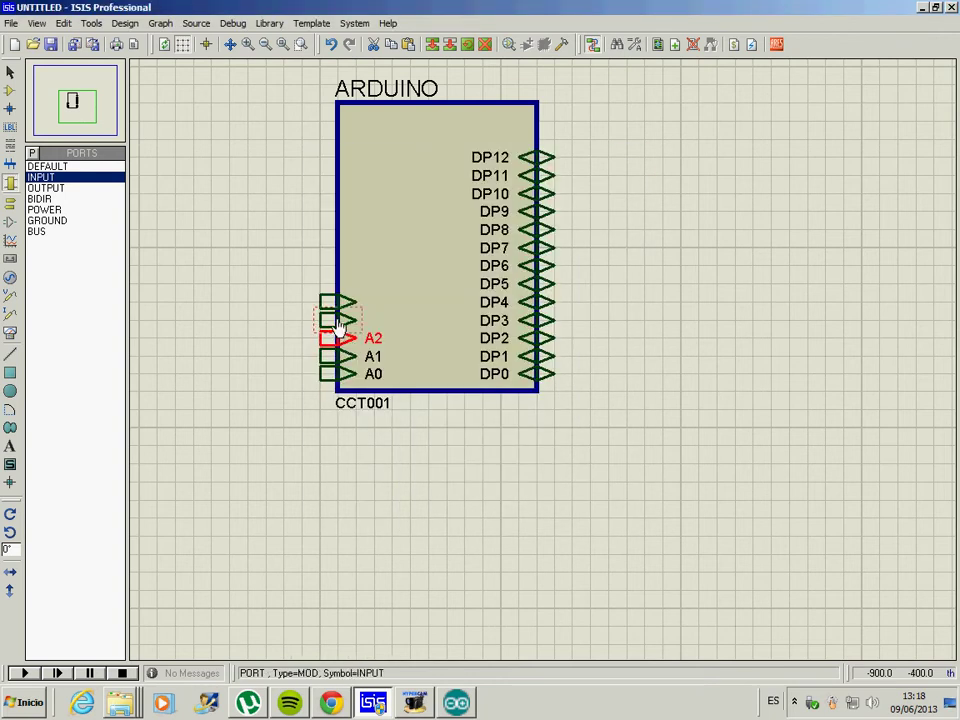
Label the next two INPUT ports above A2 as A3 and A4, in ascending order
double_click(339, 320)
type("A3")
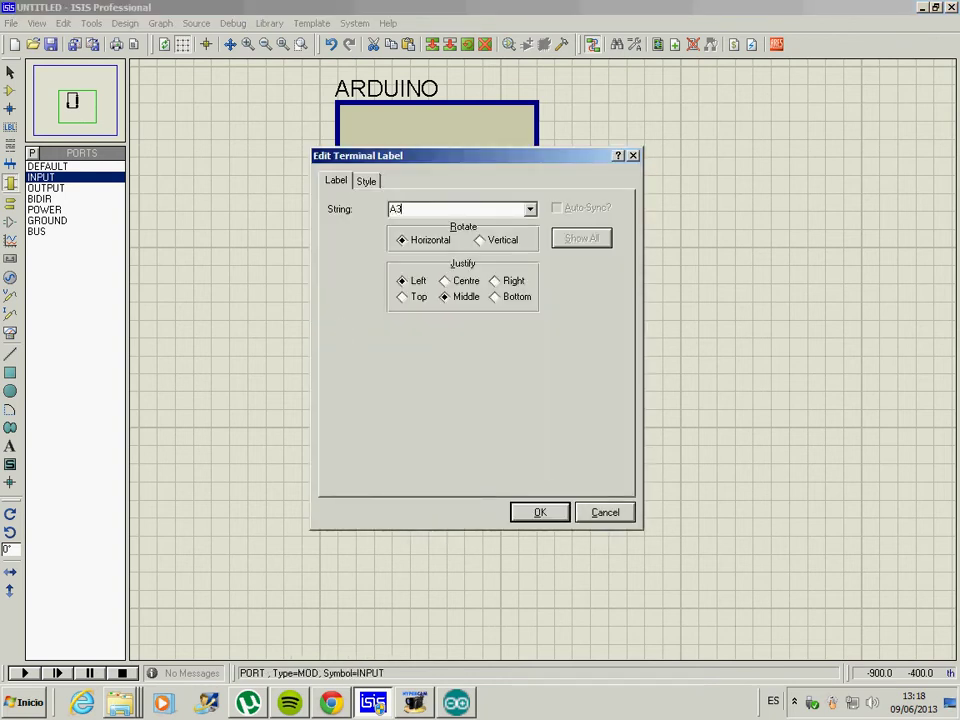
key("Return")
double_click(340, 303)
type("A4")
key("Return")
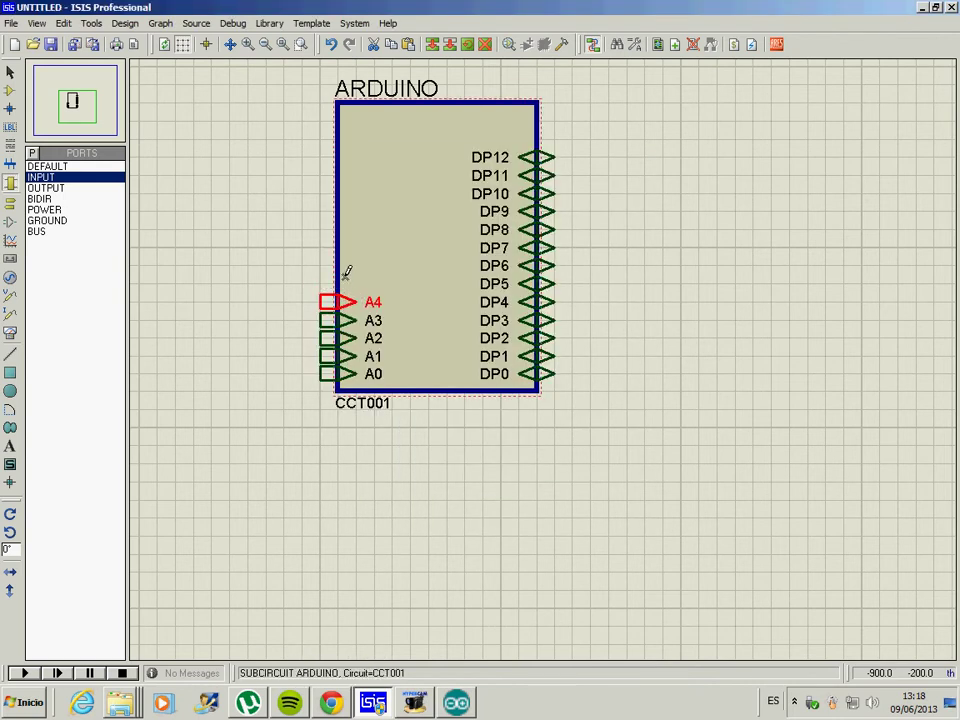
Add an INPUT port directly above A4 on the ARDUINO block's left edge and label it A5
left_click(341, 285)
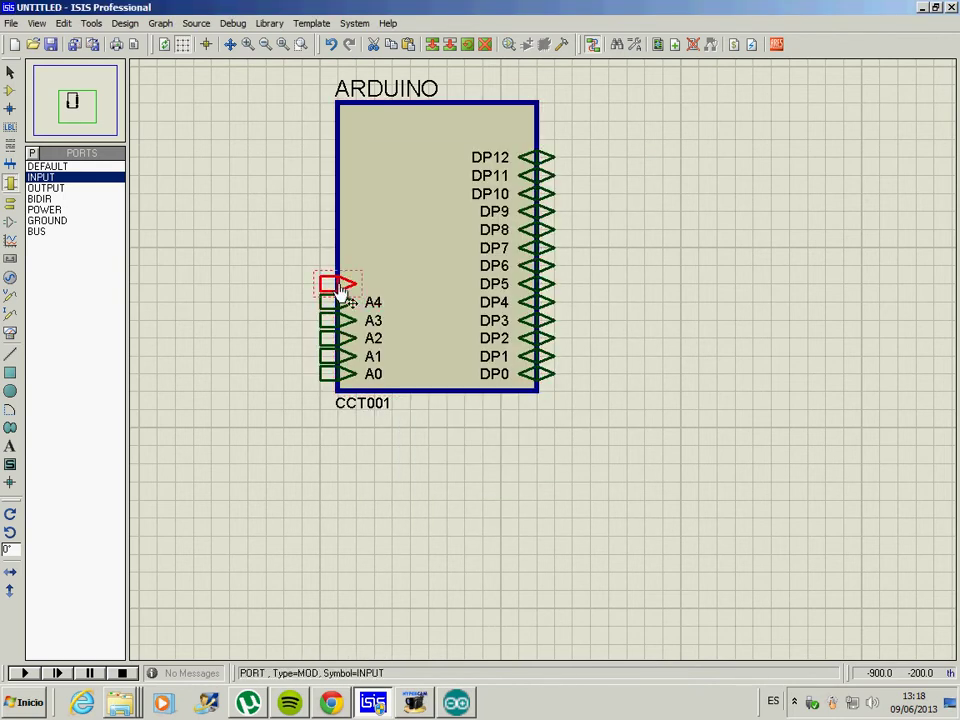
double_click(341, 286)
type("A5")
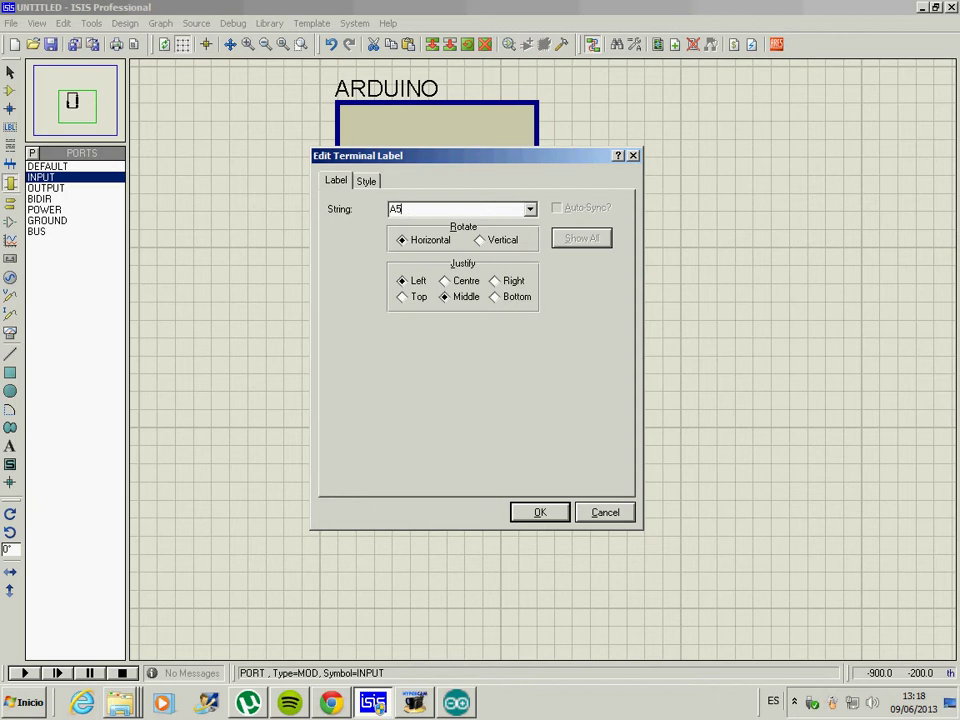
key("Return")
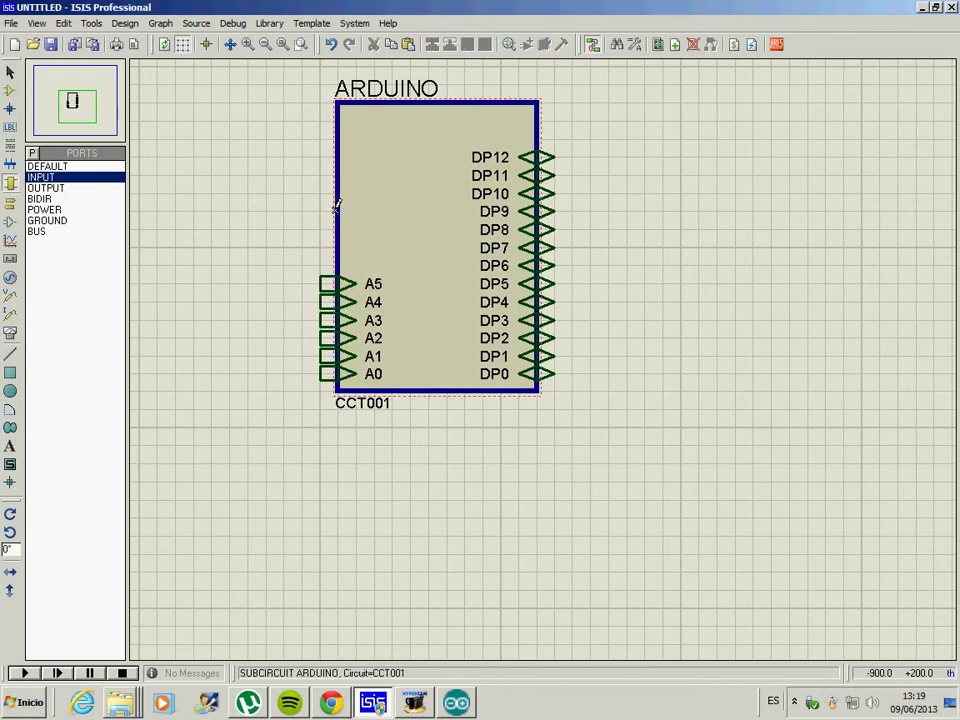
Add an INPUT port on the ARDUINO block's left edge, a few grid spaces above A5, and label it RESET
left_click(339, 214)
left_click(344, 220)
double_click(344, 220)
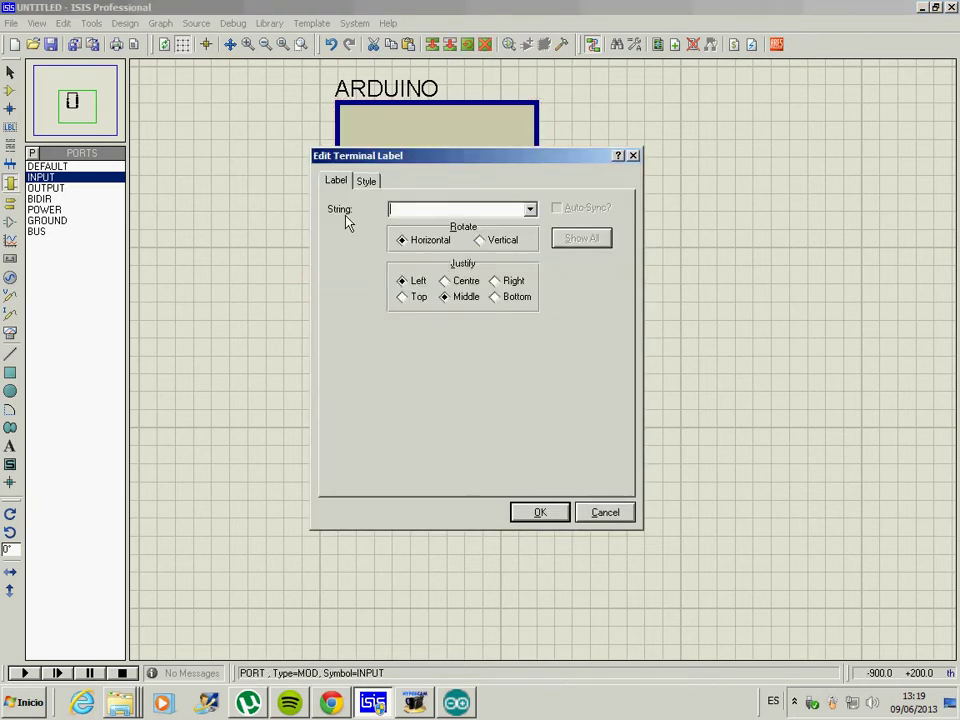
type("RESET")
key("Return")
Open the child sheet of the ARDUINO subcircuit block
scroll(360, 349, "down", 3)
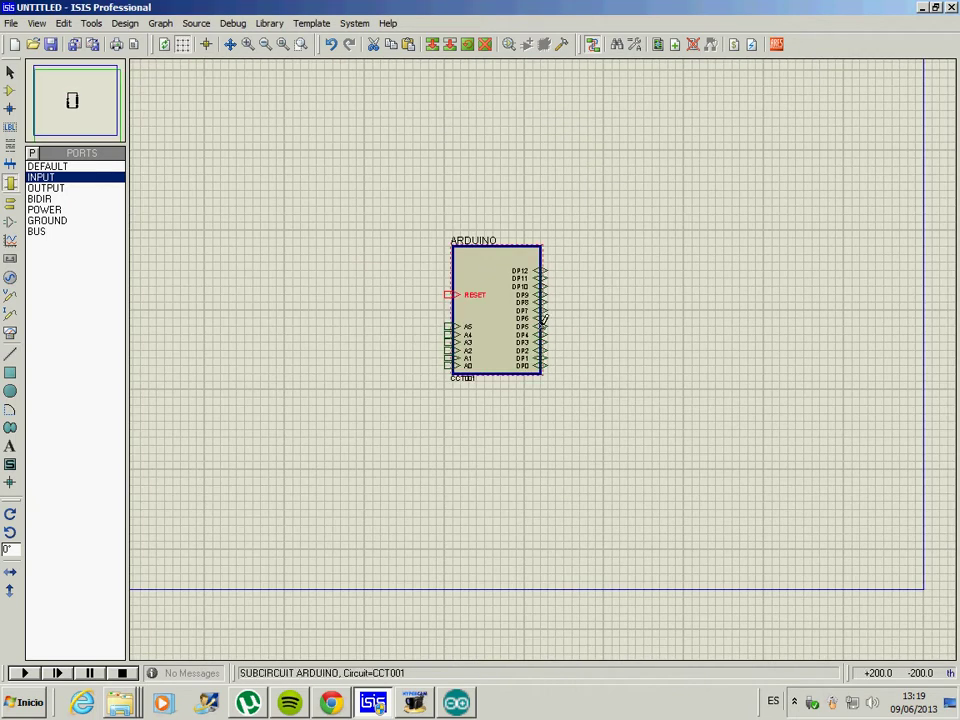
scroll(543, 318, "up", 1)
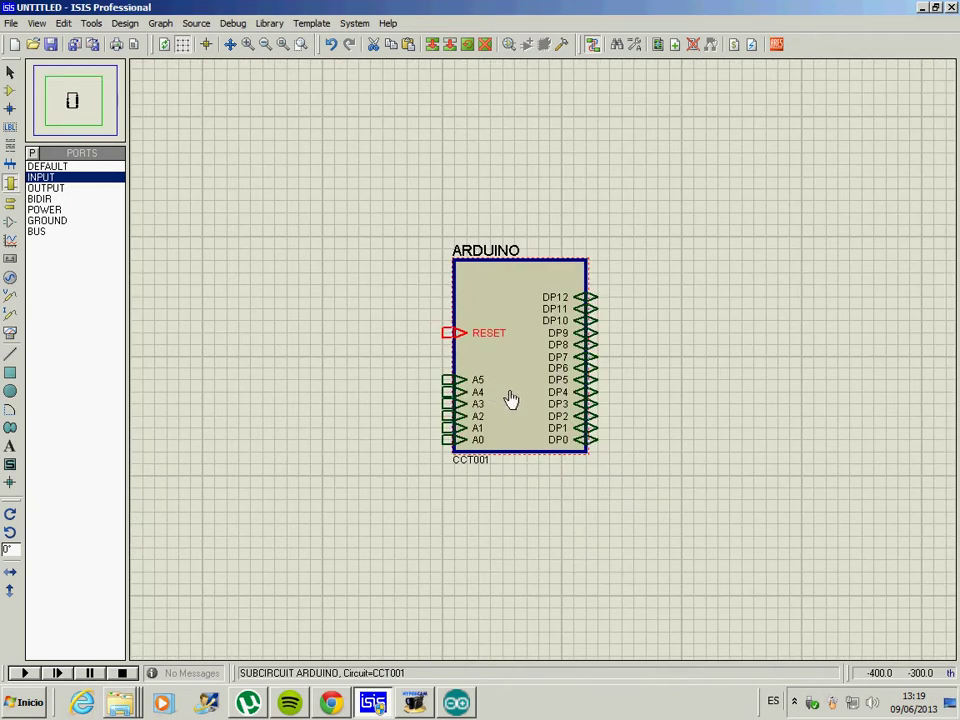
right_click(516, 386)
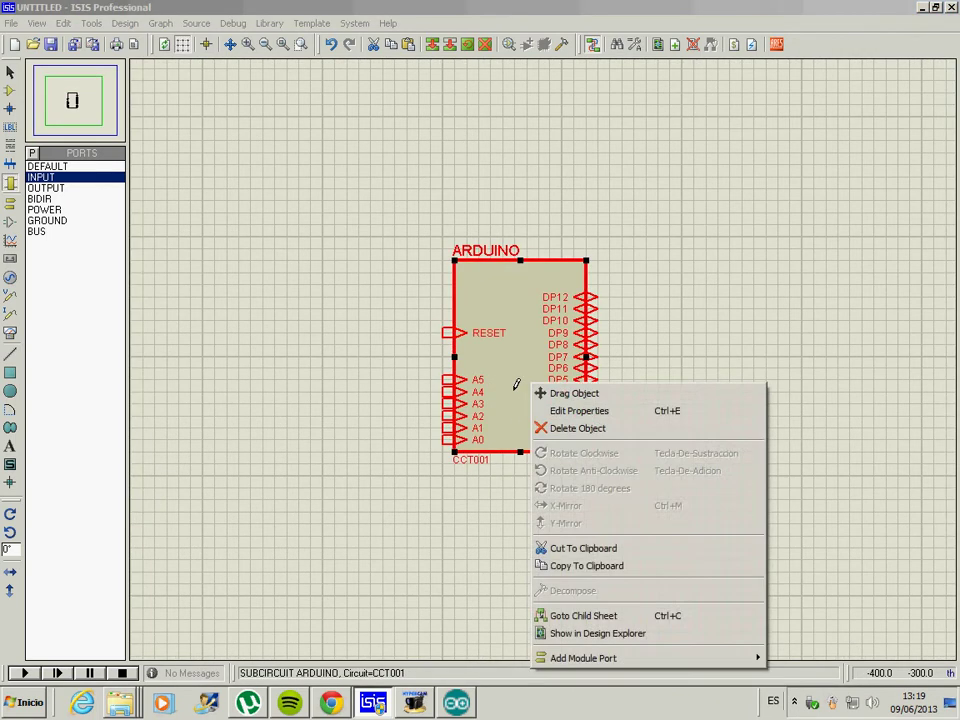
left_click(560, 614)
Review the ATMEGA328P's component properties, including its program file, fuses and clock frequency
left_click(531, 369)
left_click(531, 369)
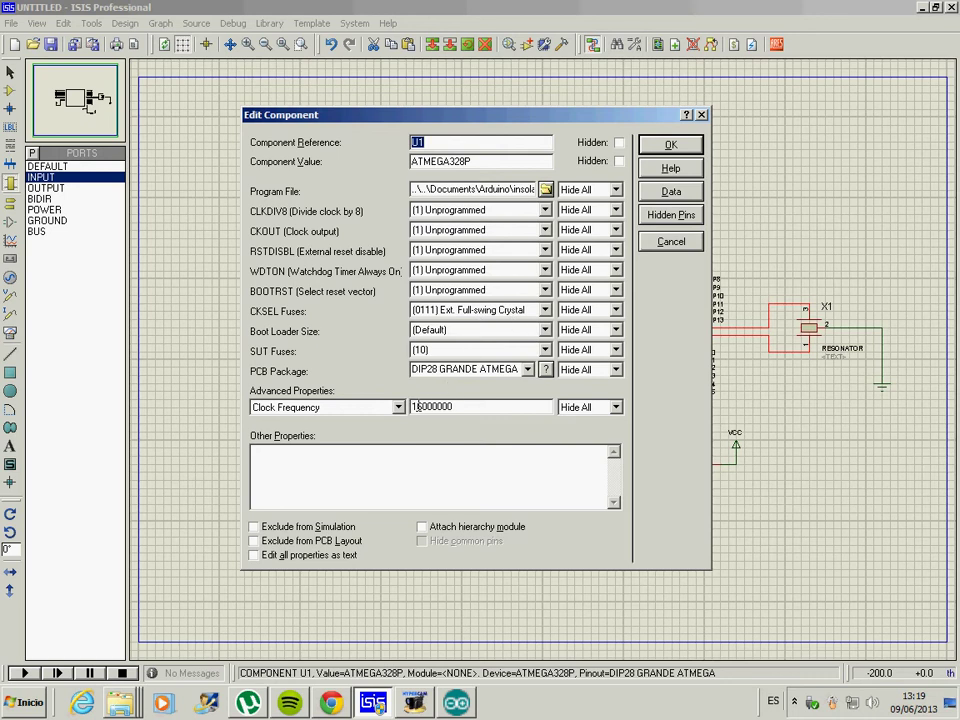
left_click(657, 149)
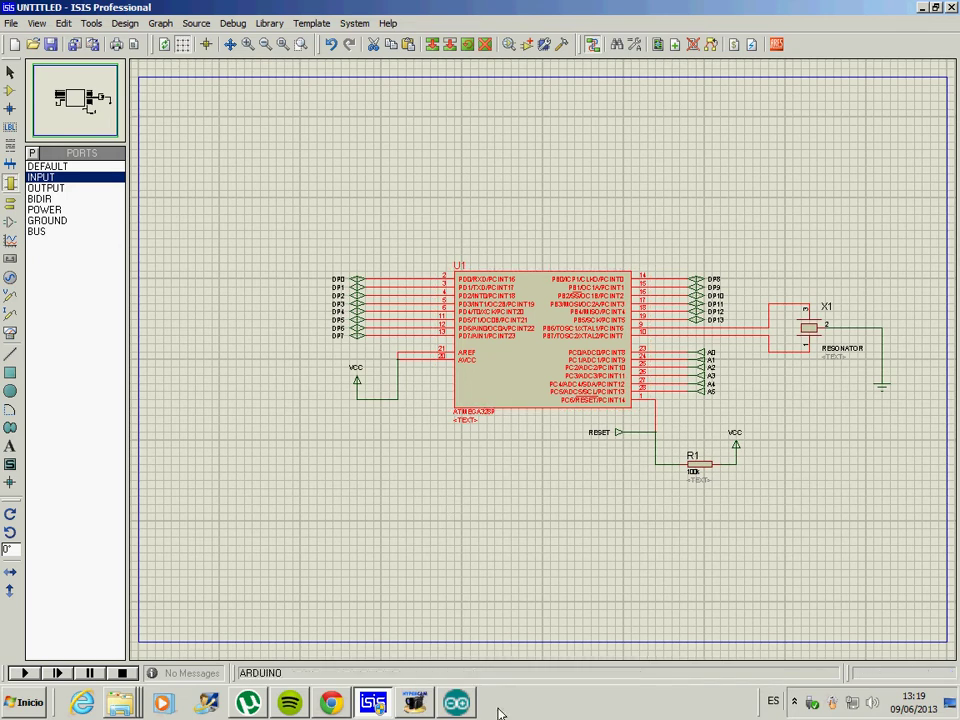
Switch to the Arduino IDE and compile the Blink sketch with verbose output
left_click(466, 706)
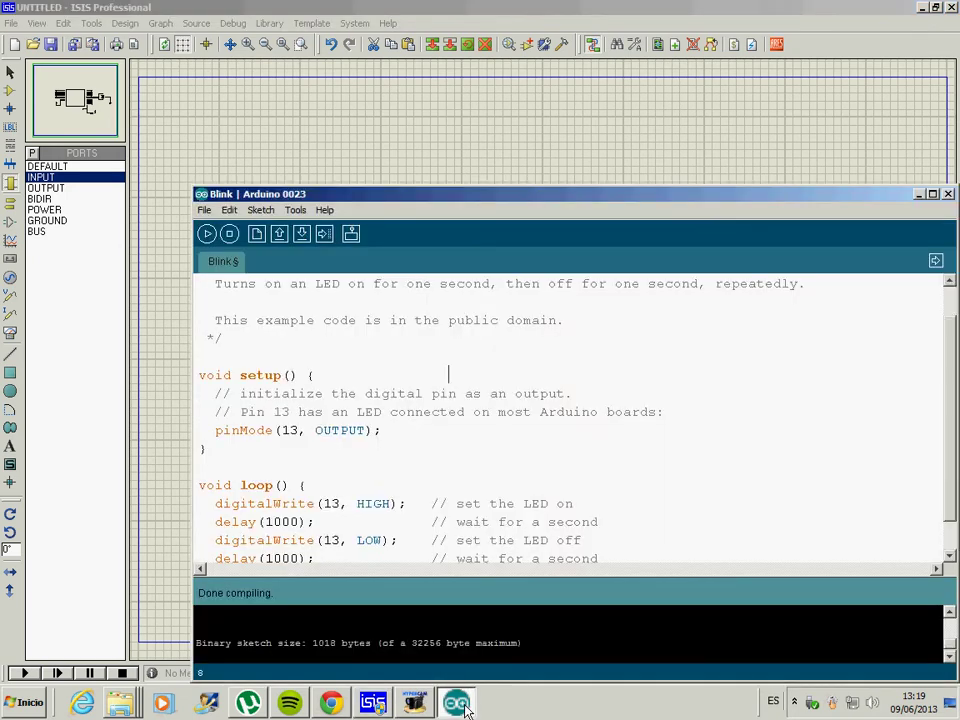
left_click_drag(367, 200, 347, 135)
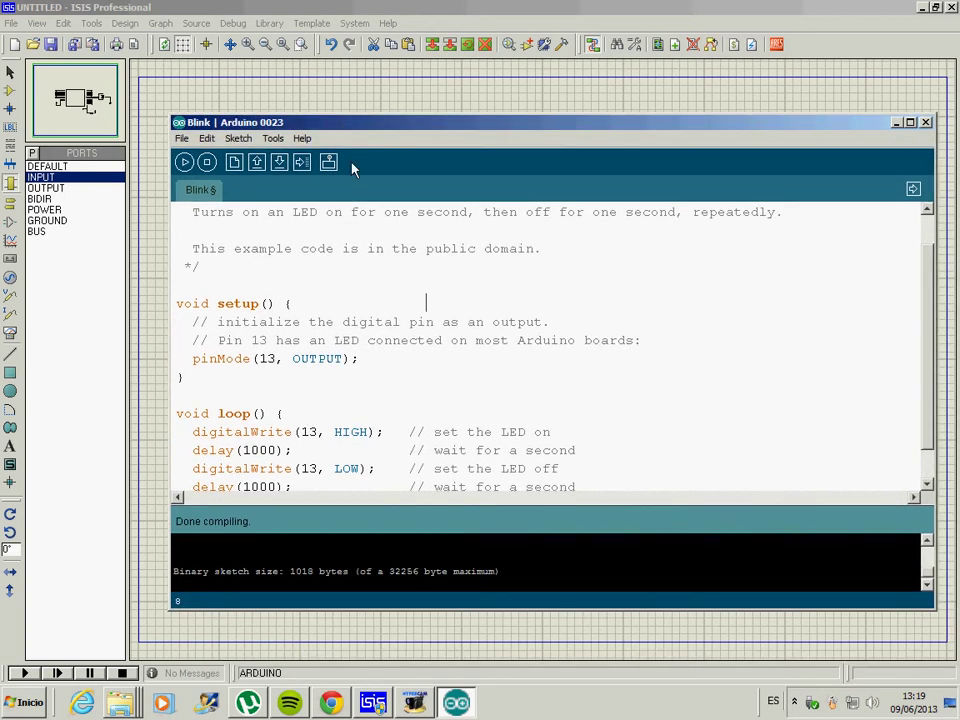
scroll(369, 285, "down", 1)
scroll(279, 343, "up", 2)
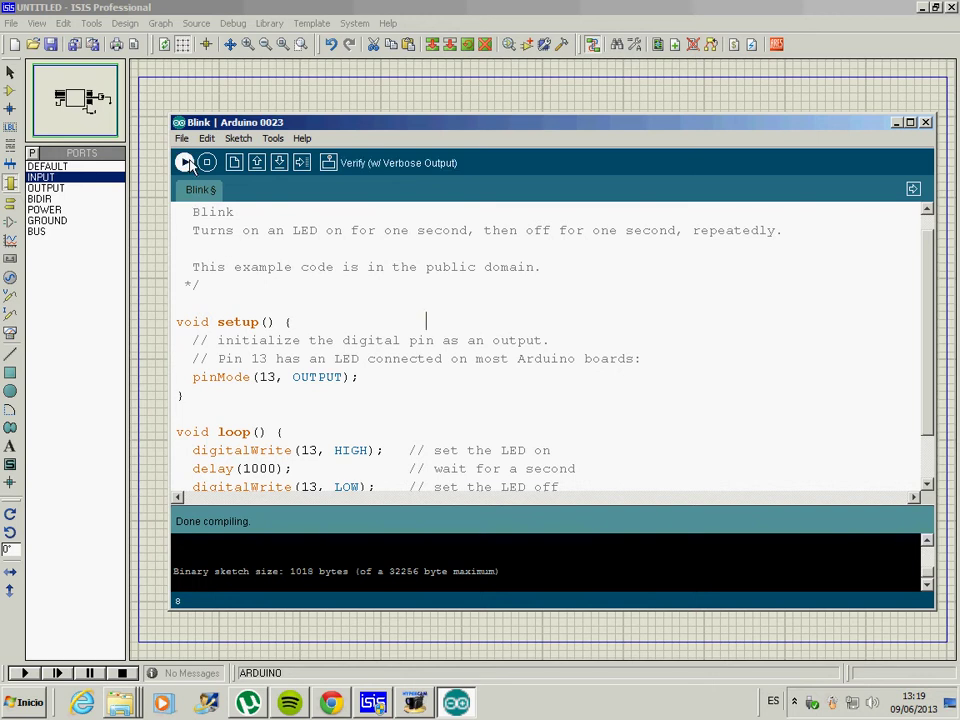
left_click(184, 163, "shift")
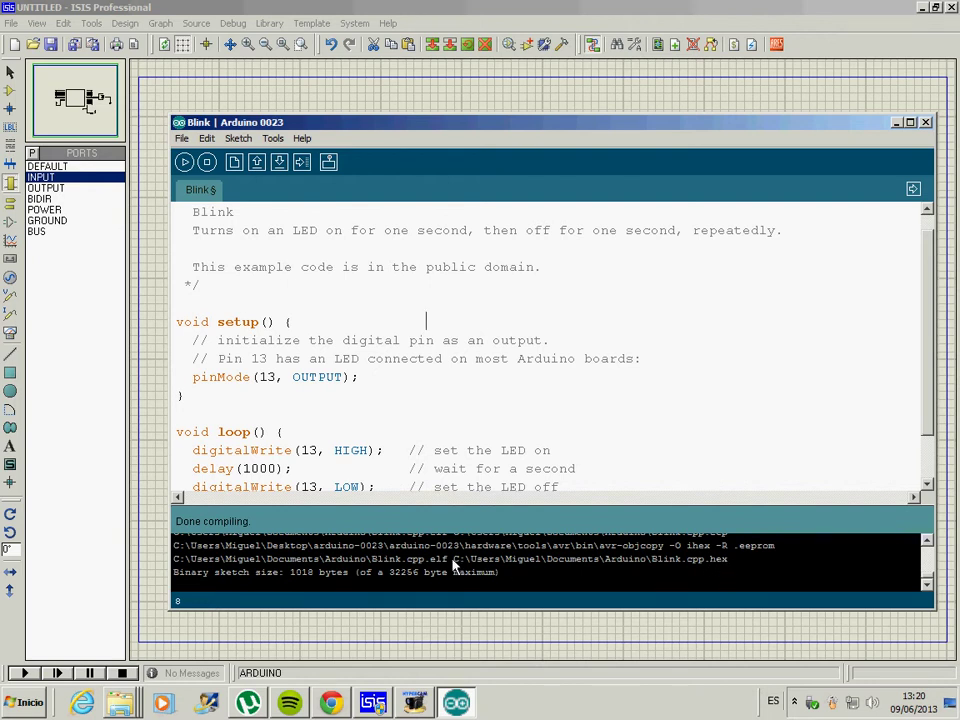
Copy the Blink.cpp.hex path from the compiler output and set it as the ATMEGA328P's program file in ISIS
left_click_drag(453, 566, 697, 566)
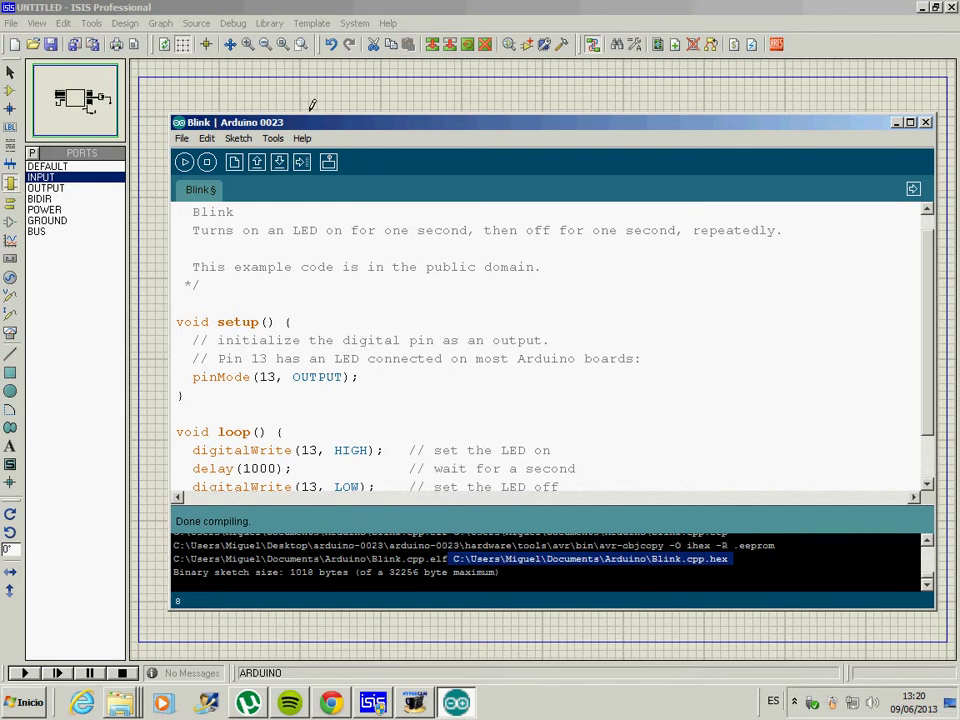
left_click(338, 8)
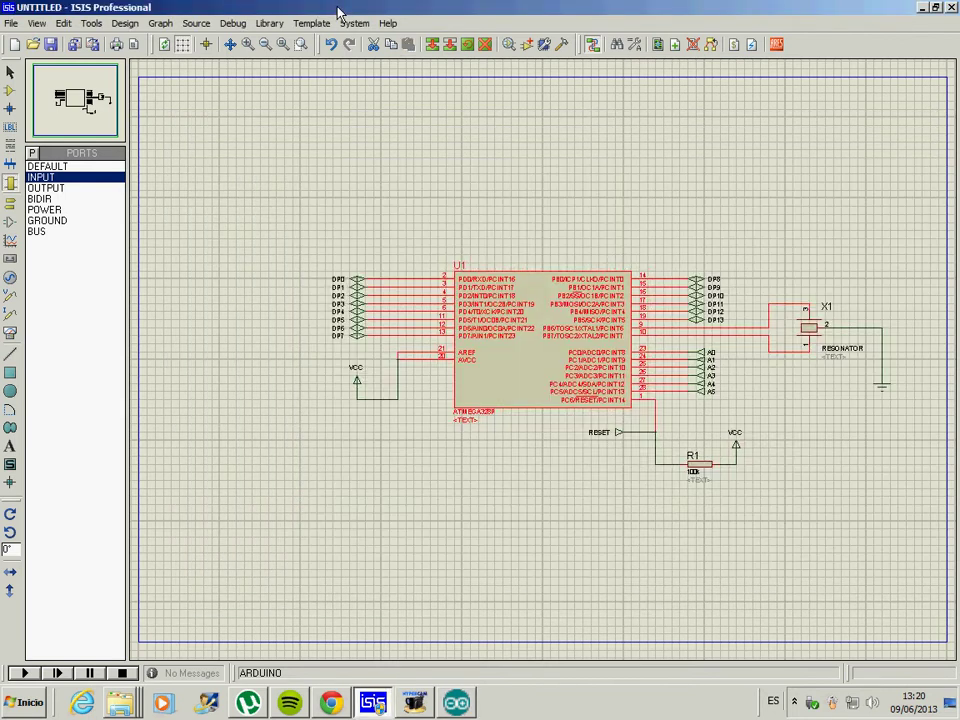
double_click(516, 373)
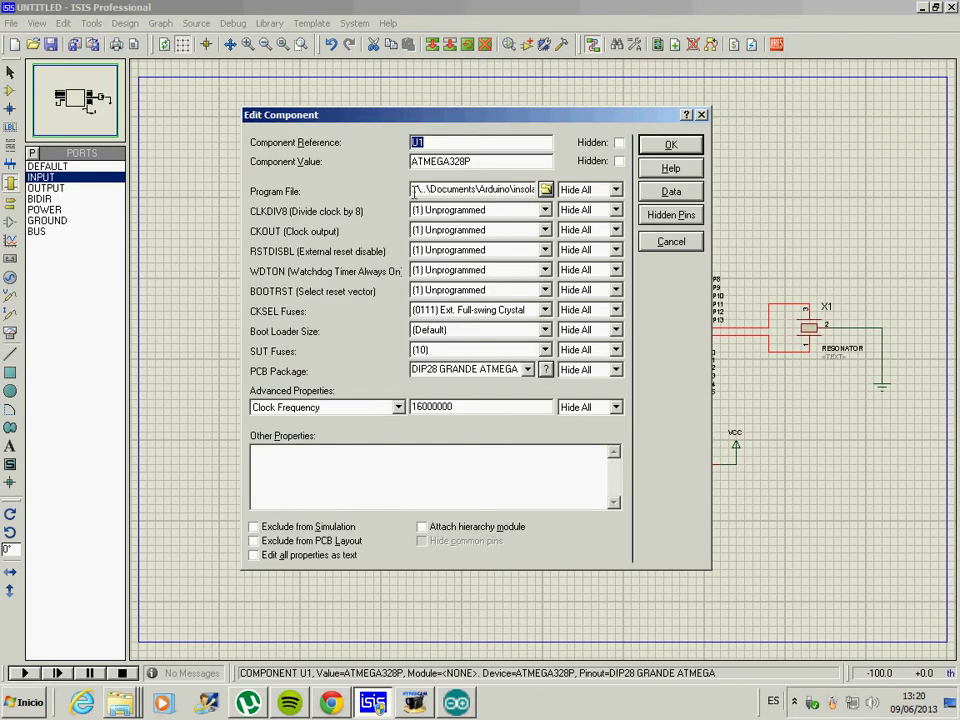
left_click_drag(412, 190, 600, 200)
key("Delete")
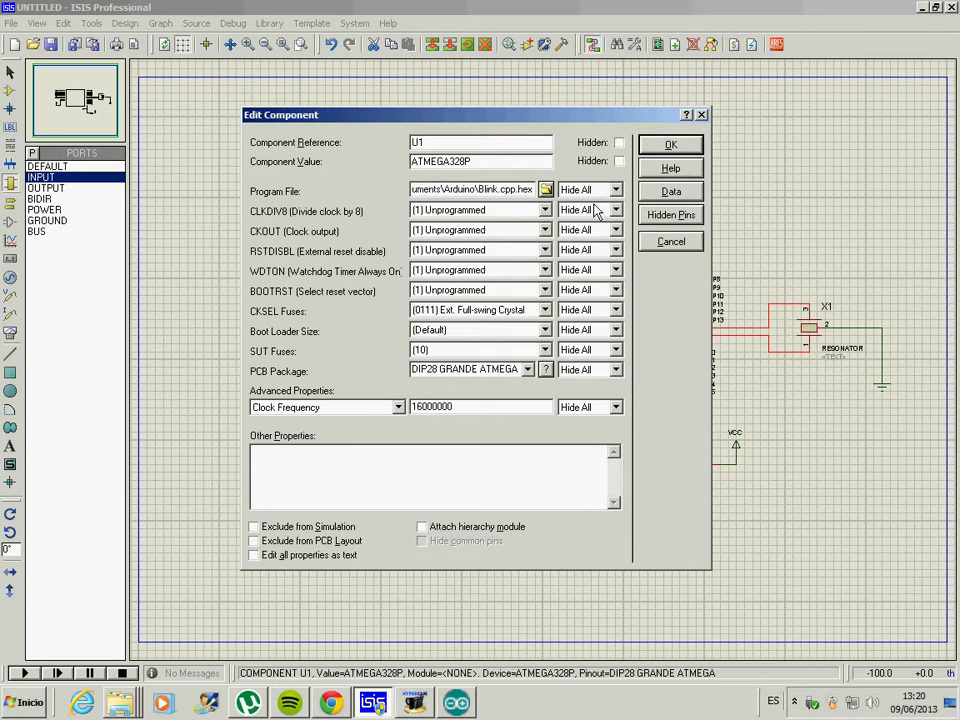
left_click(669, 145)
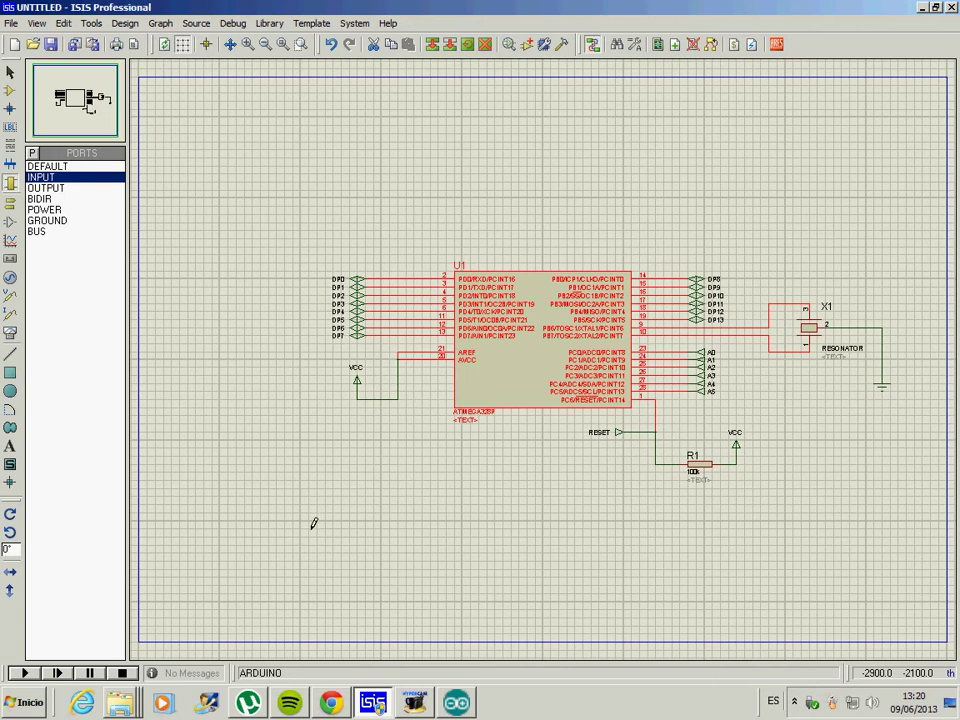
Exclude the resonator X1 from simulation
double_click(808, 340)
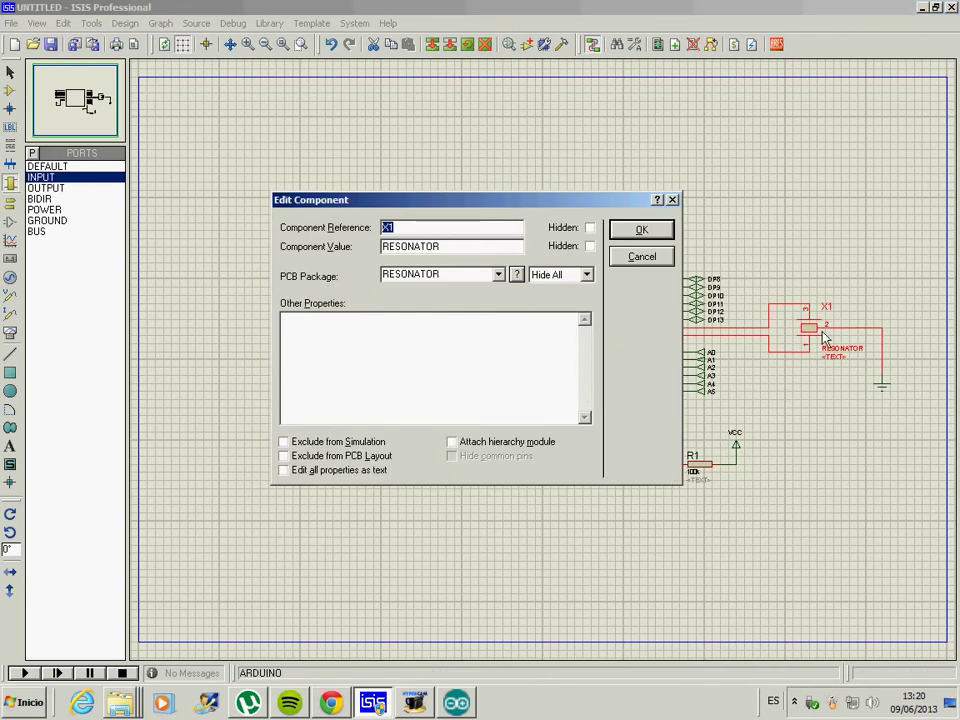
left_click(284, 442)
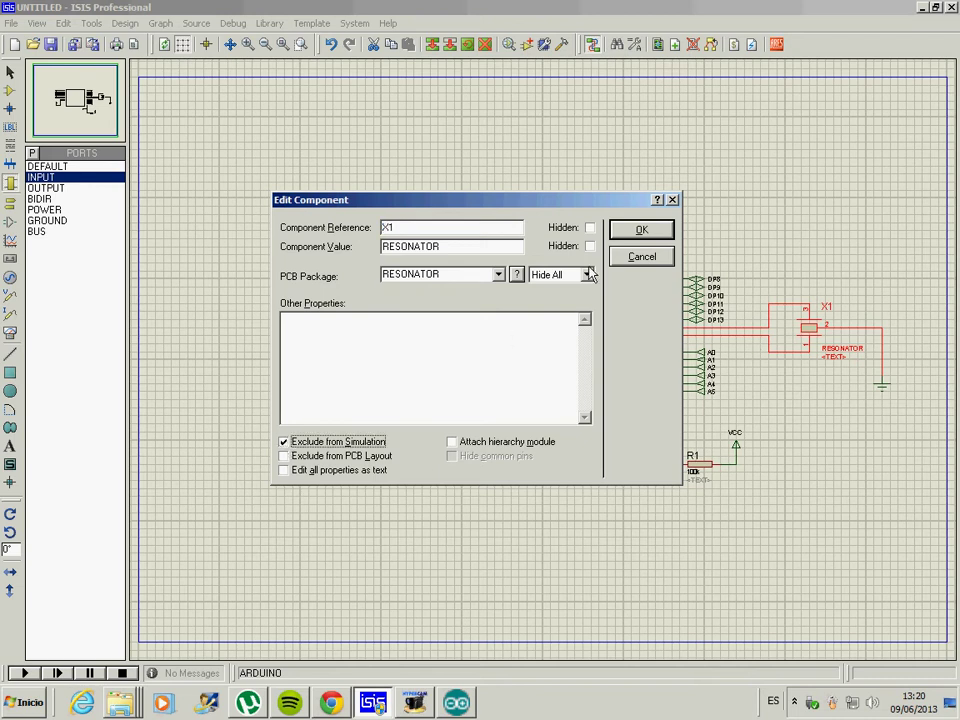
left_click(636, 231)
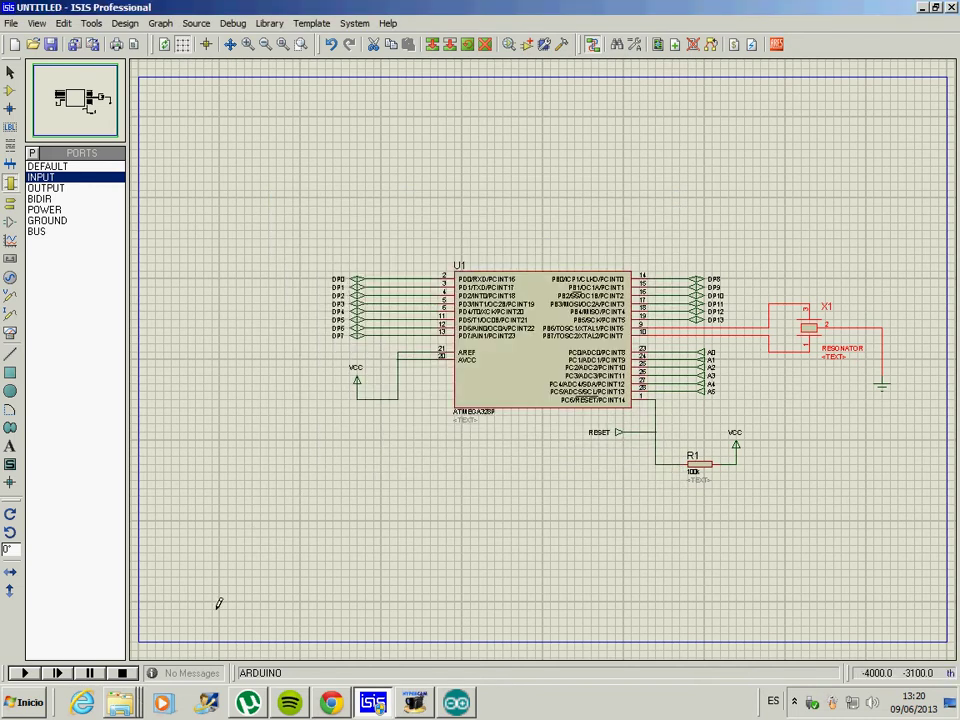
Return from the ARDUINO child sheet to the parent sheet
right_click(316, 480)
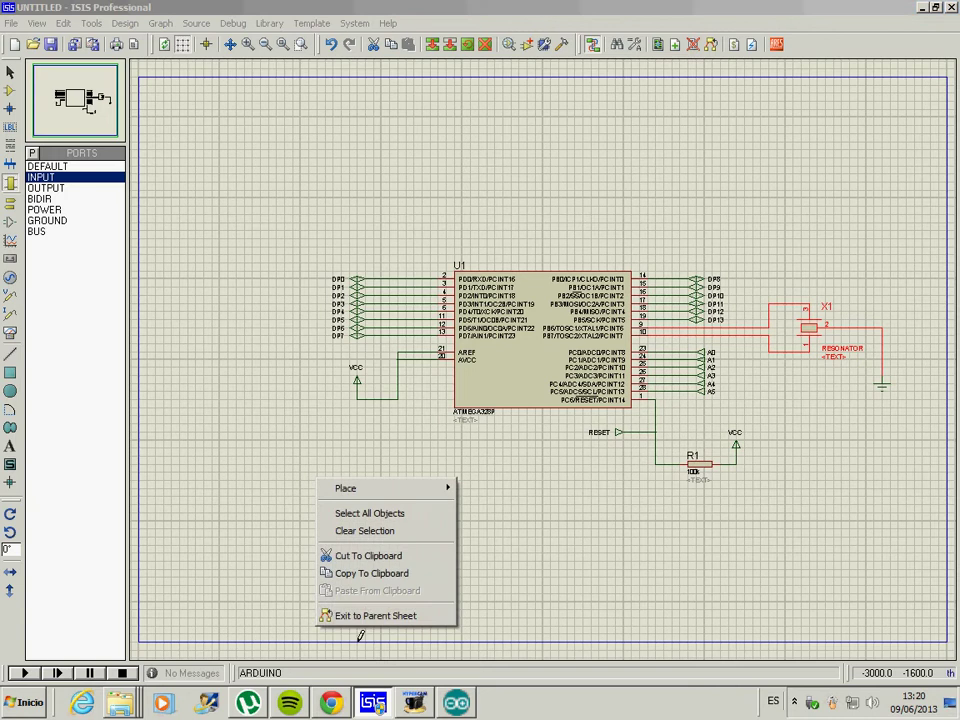
left_click(355, 616)
scroll(542, 351, "up", 1)
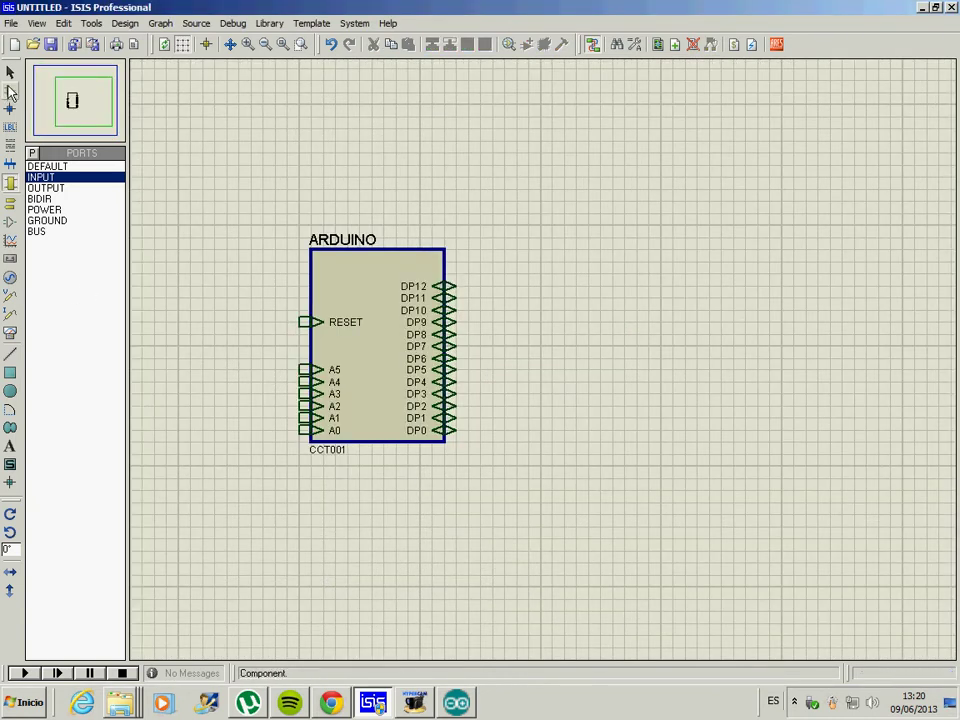
Place a MINRES100K resistor to the right of the ARDUINO block, level with DP12, and set its resistance to 220R
left_click(10, 90)
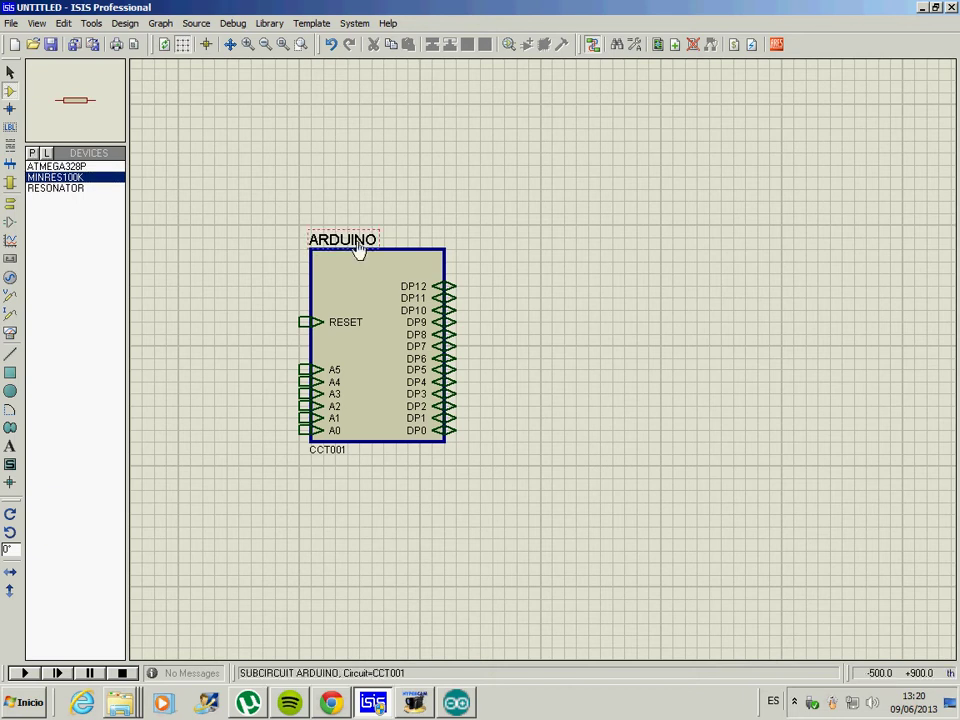
left_click(568, 292)
left_click(520, 287)
double_click(524, 291)
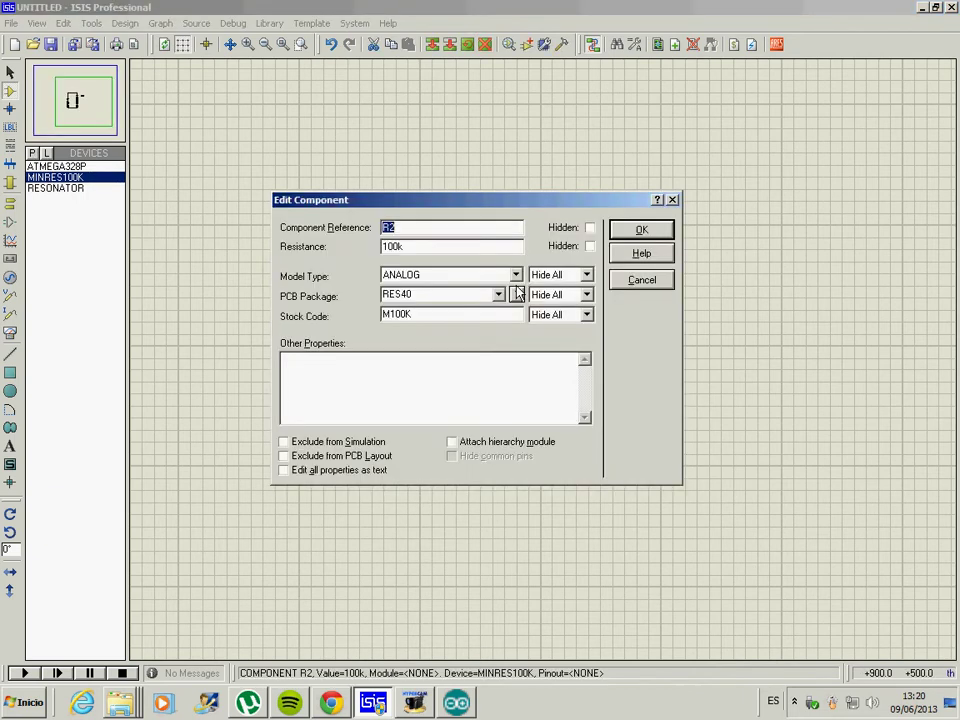
left_click_drag(411, 250, 377, 249)
type("220R")
key("Return")
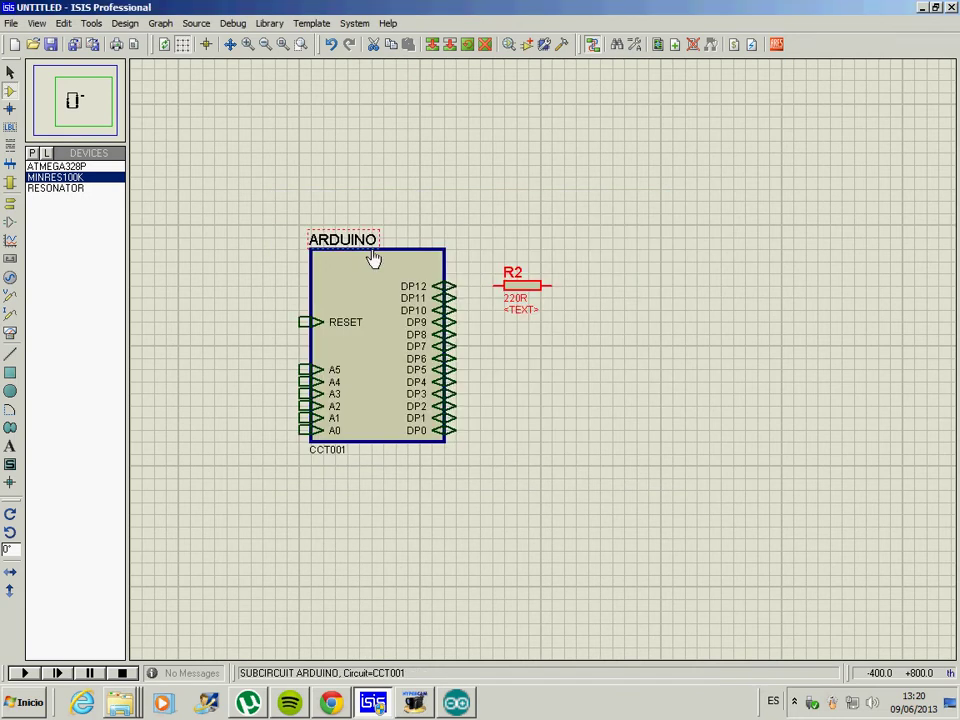
Add the LED-BIBY device from the Optoelectronics category and place it to the right of and slightly below R2
left_click(31, 155)
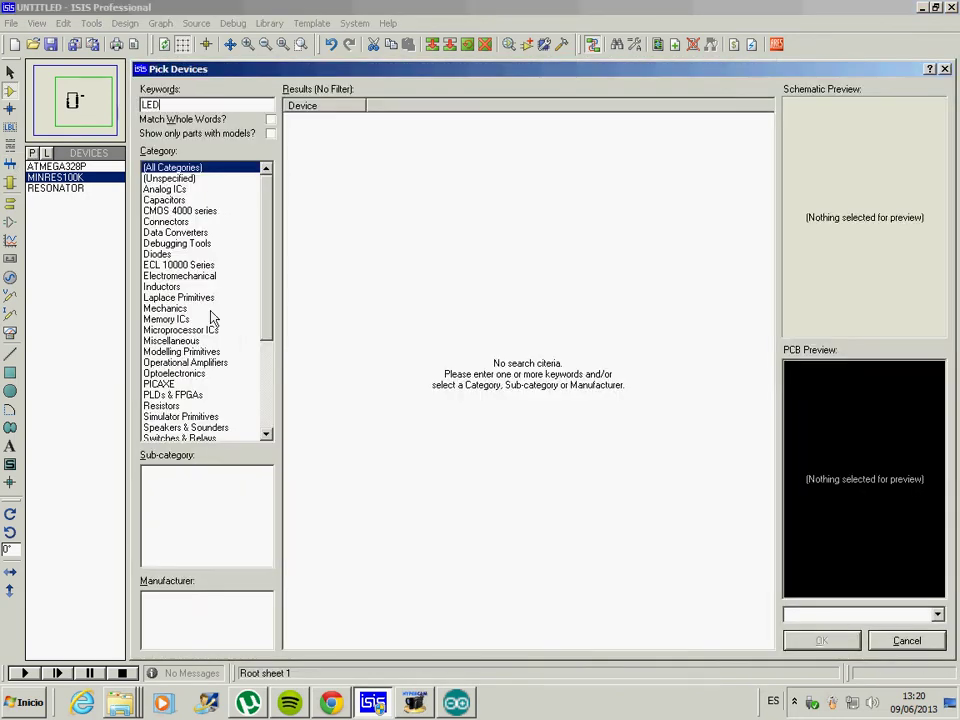
type("LED")
left_click(160, 256)
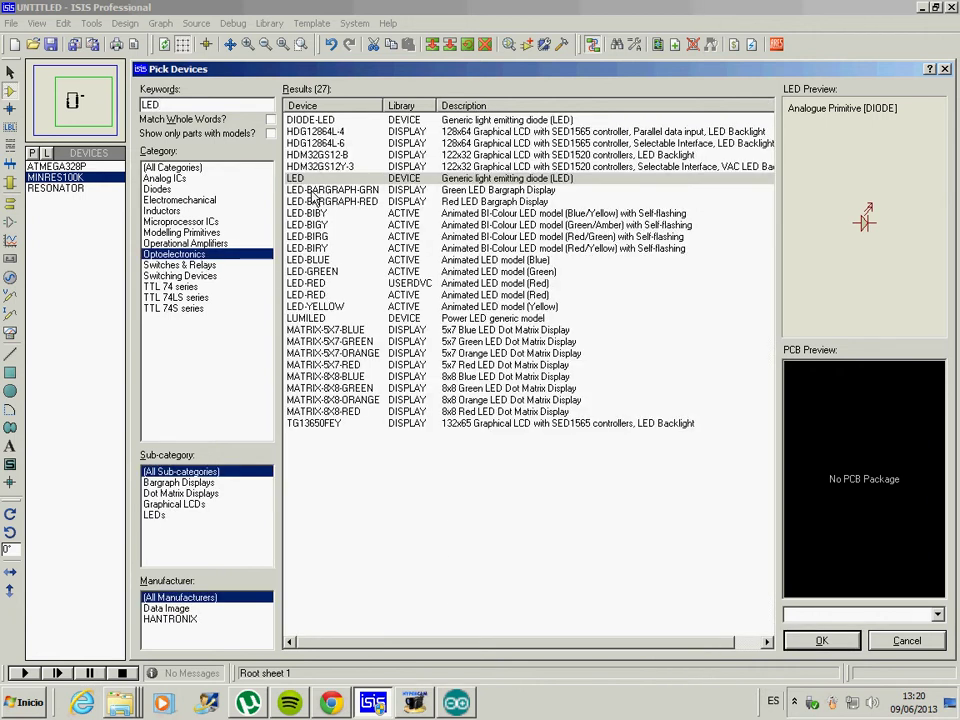
left_click(328, 190)
left_click(330, 213)
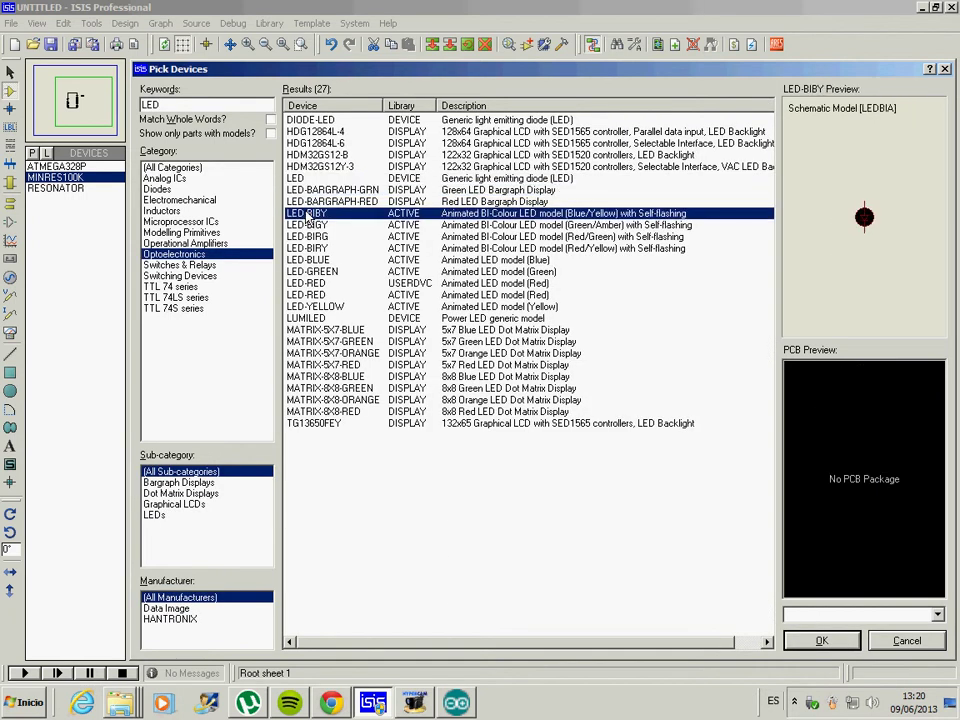
left_click(812, 641)
left_click(626, 319)
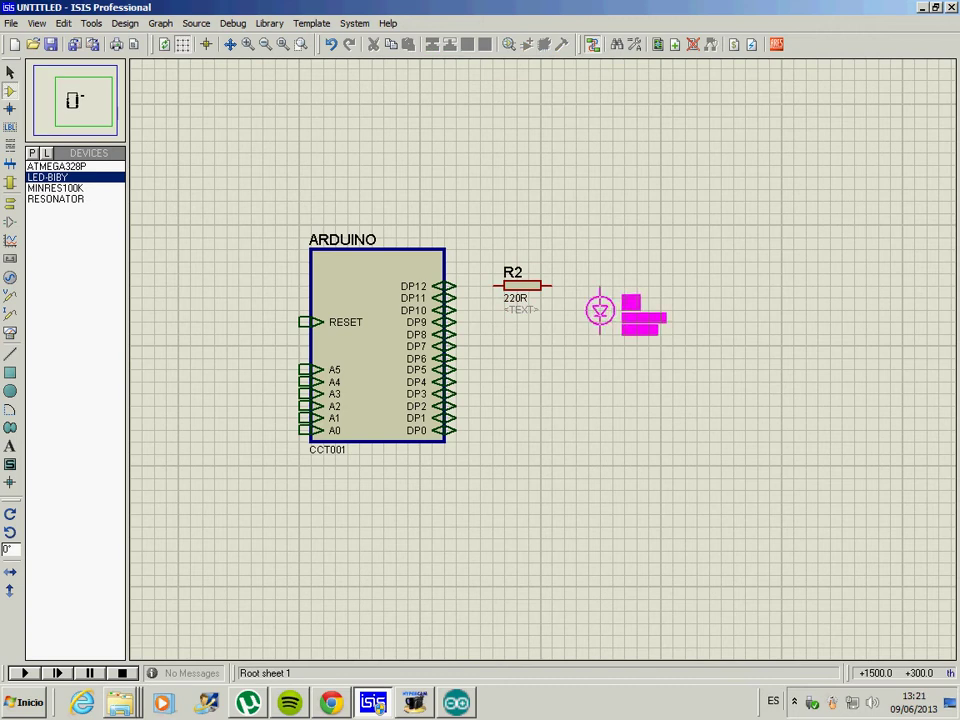
left_click(624, 322)
Wire the LED's upper pin to R2's right end and R2's left end to the ARDUINO block's DP12 port
left_click(625, 293)
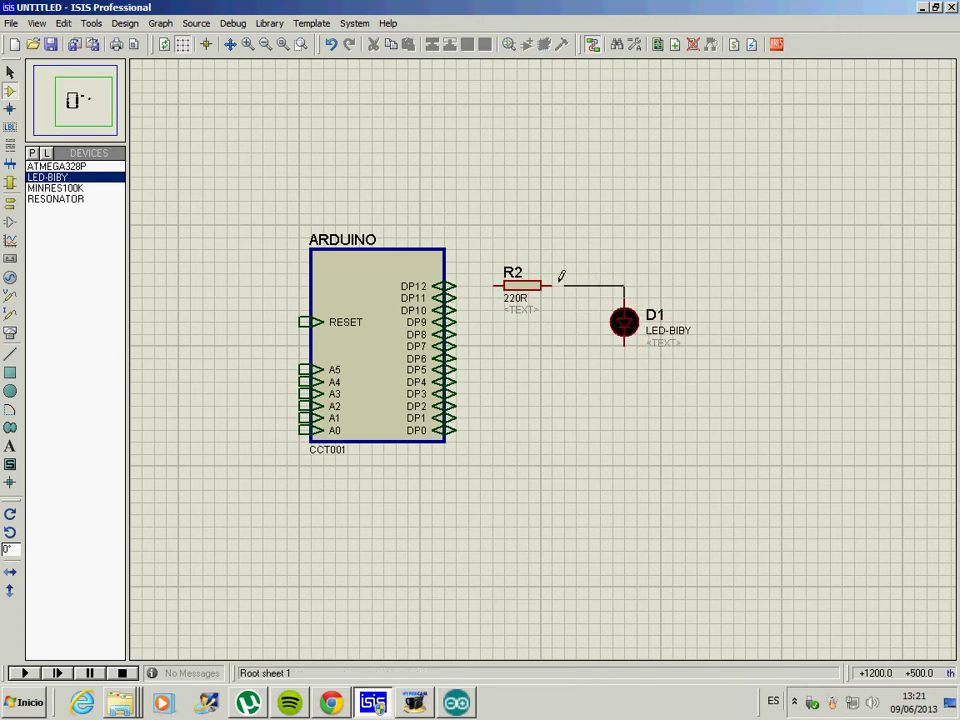
left_click(549, 286)
left_click(490, 285)
left_click(452, 286)
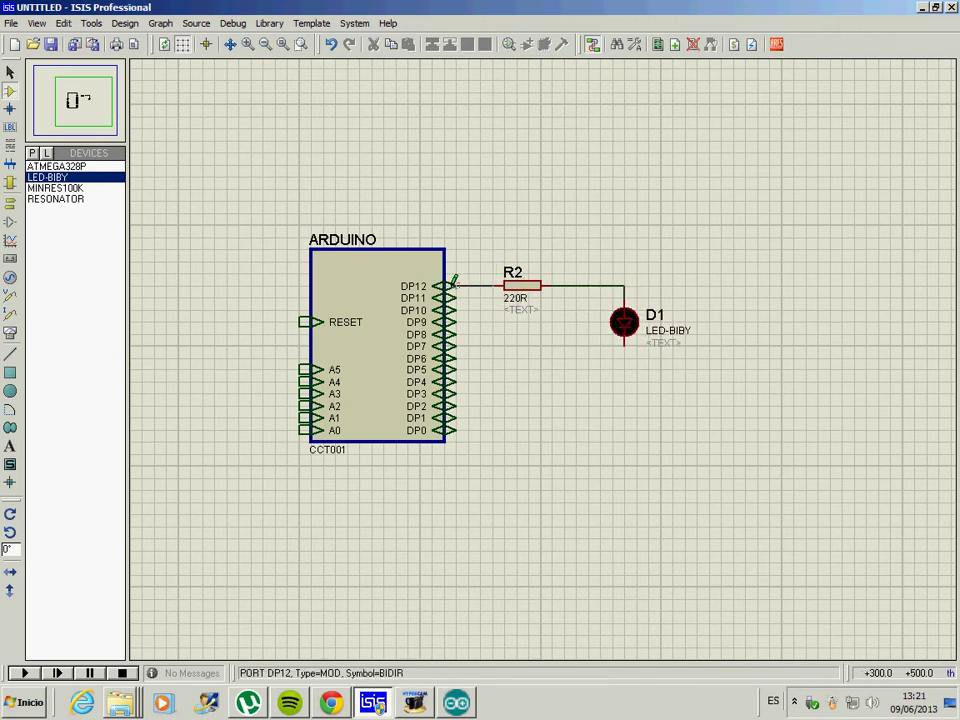
Place a GROUND terminal directly below LED D1 and connect it to the LED's lower pin
left_click(10, 200)
left_click(48, 220)
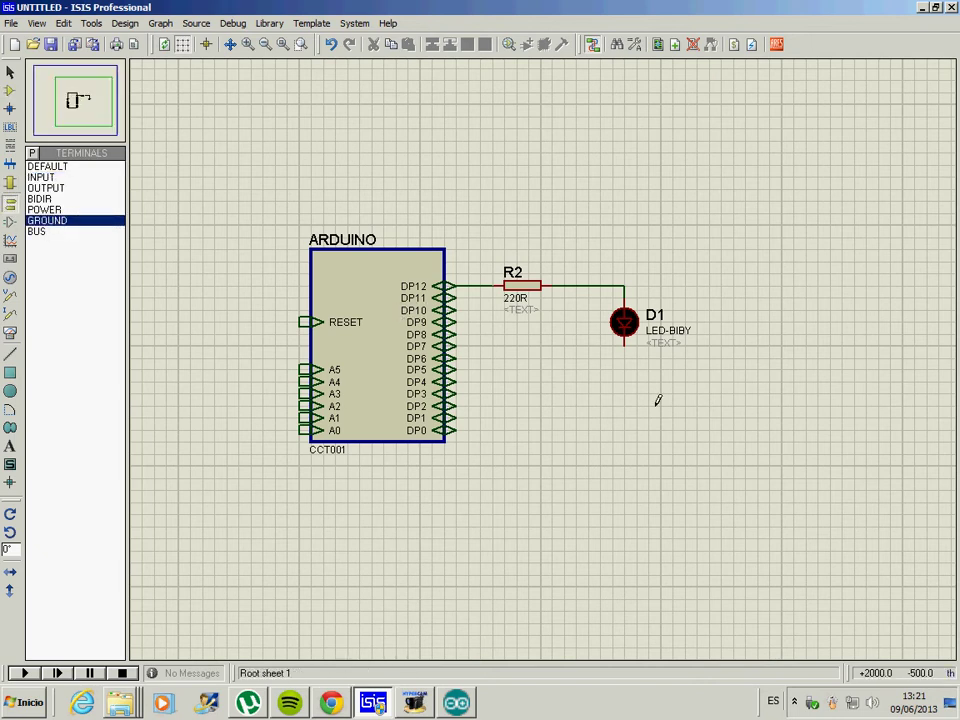
left_click(625, 378)
left_click(626, 370)
left_click(625, 340)
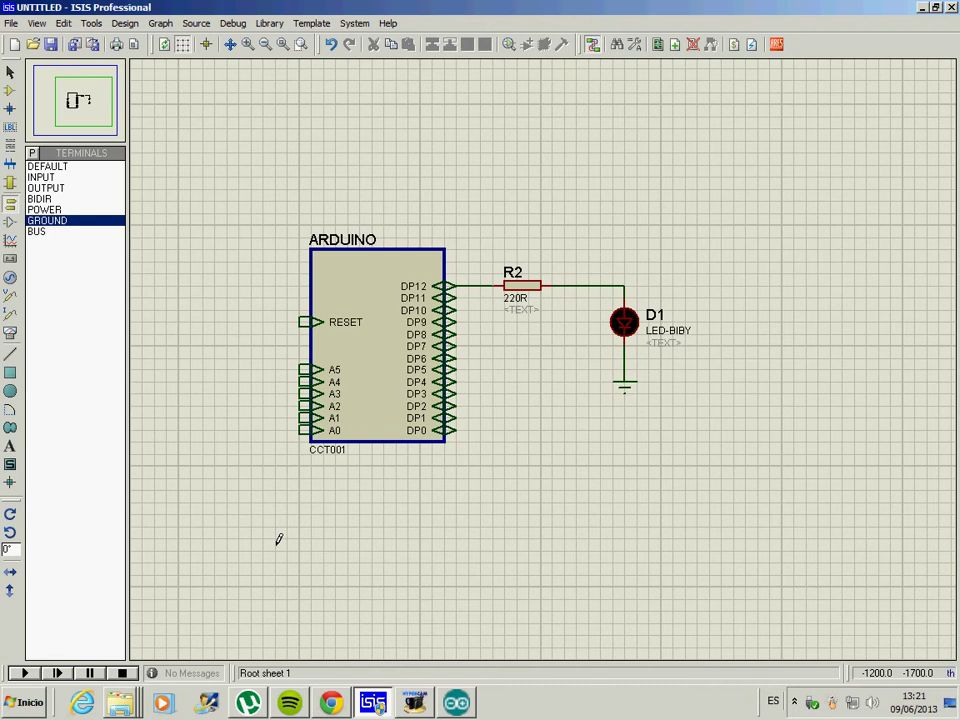
Run the simulation to check the LED on DP12, stop it, and inspect the ARDUINO block
left_click(24, 674)
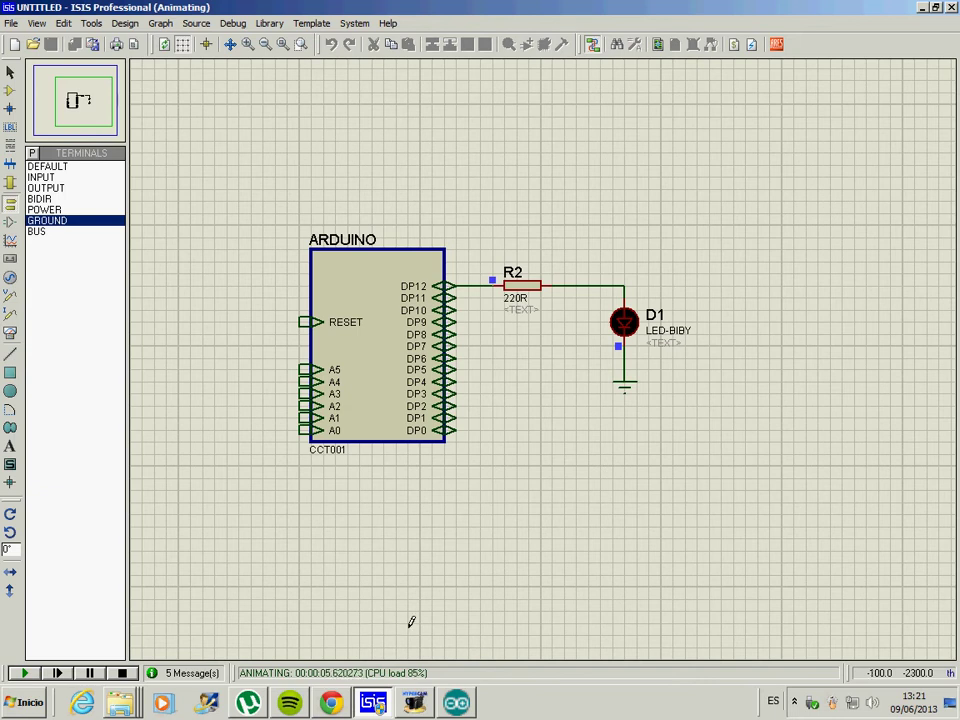
left_click(122, 673)
left_click(377, 358)
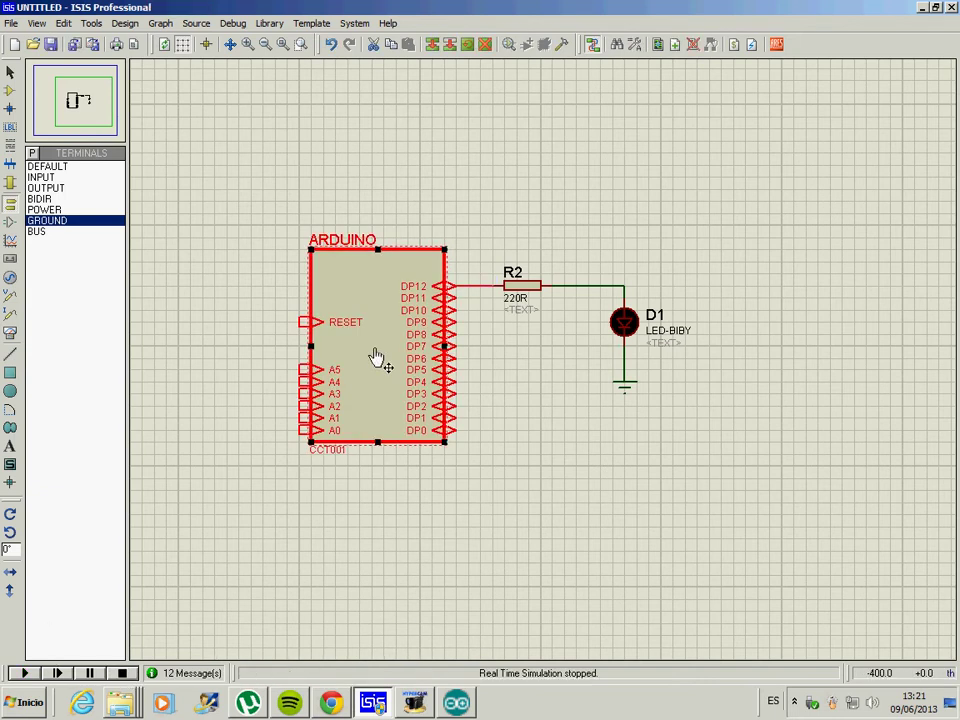
left_click(377, 358)
left_click(567, 444)
left_click(248, 256)
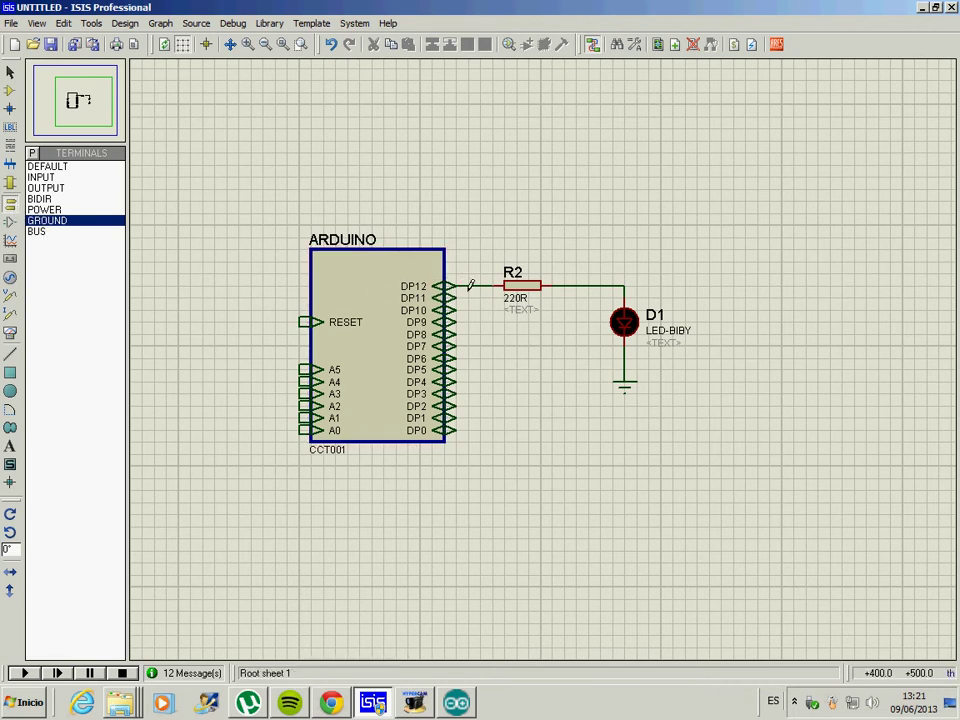
Add a BIDIR module port above DP12 on the ARDUINO block's right edge and label it DP13
right_click(445, 280)
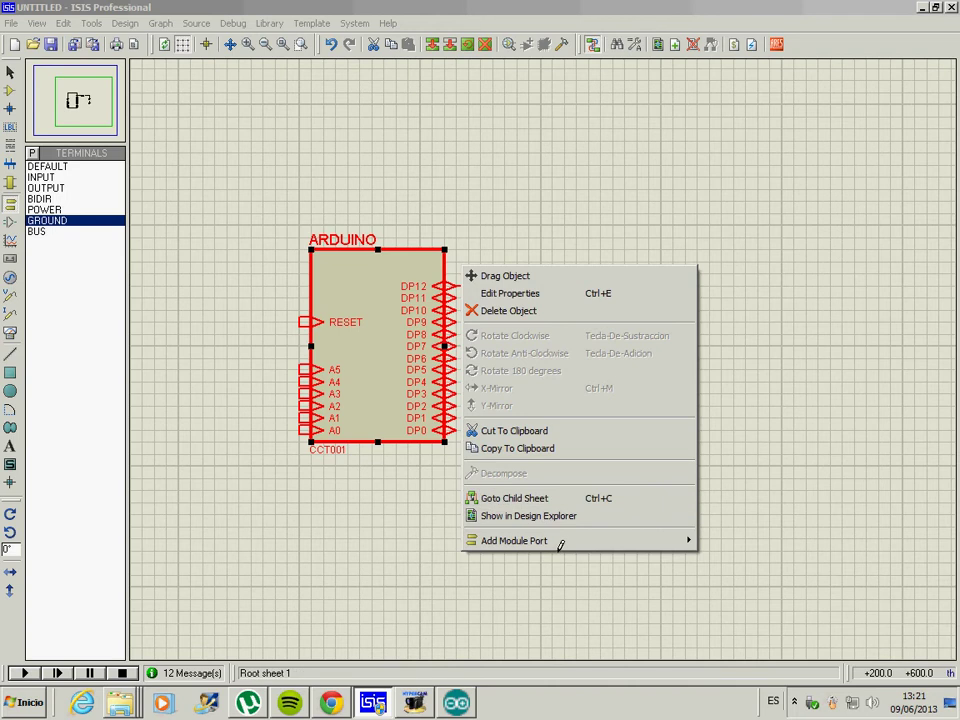
mouse_move(626, 541)
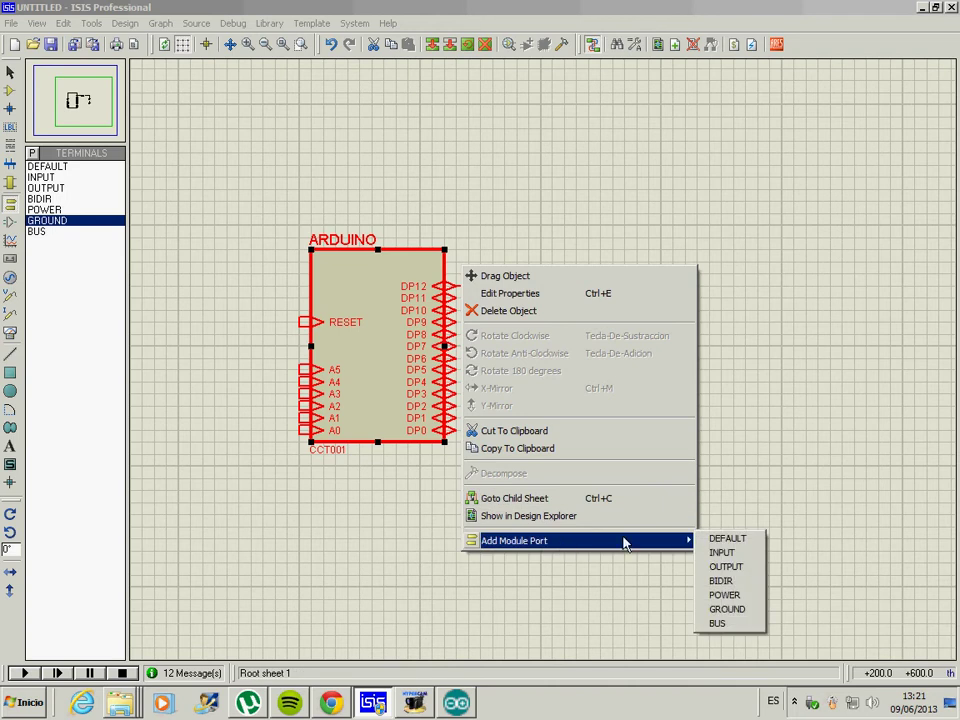
left_click(720, 580)
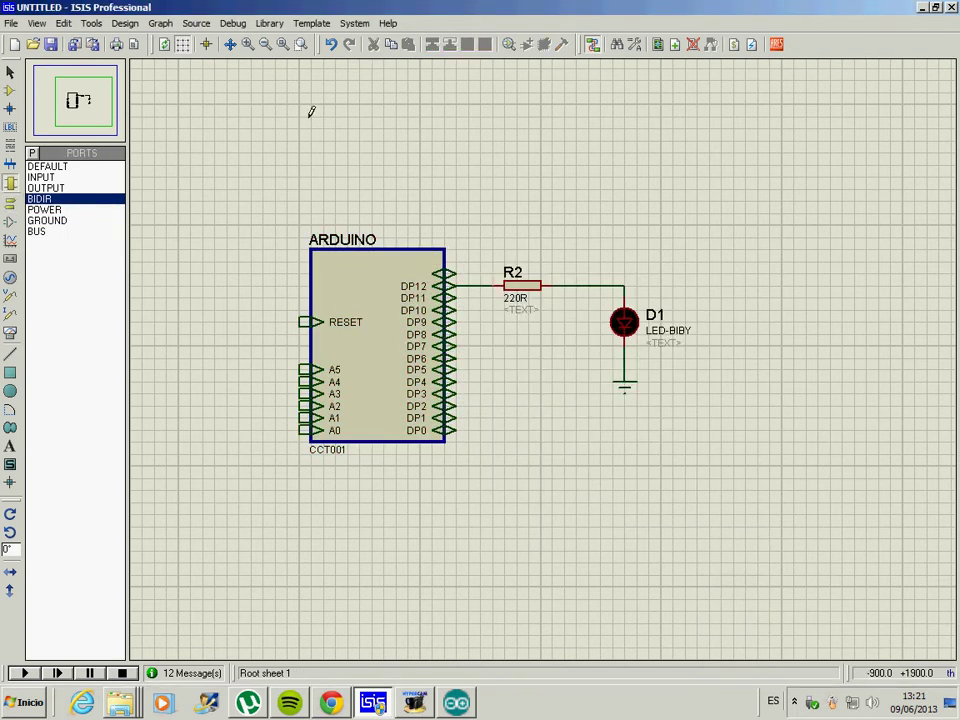
left_click(437, 275)
left_click(441, 278)
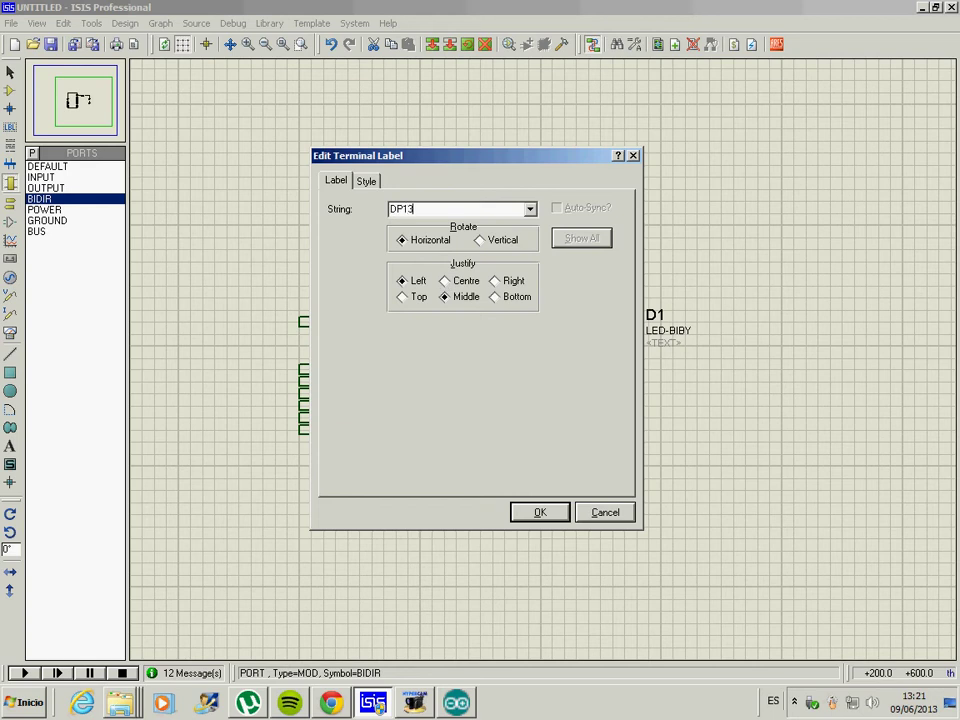
key("Return")
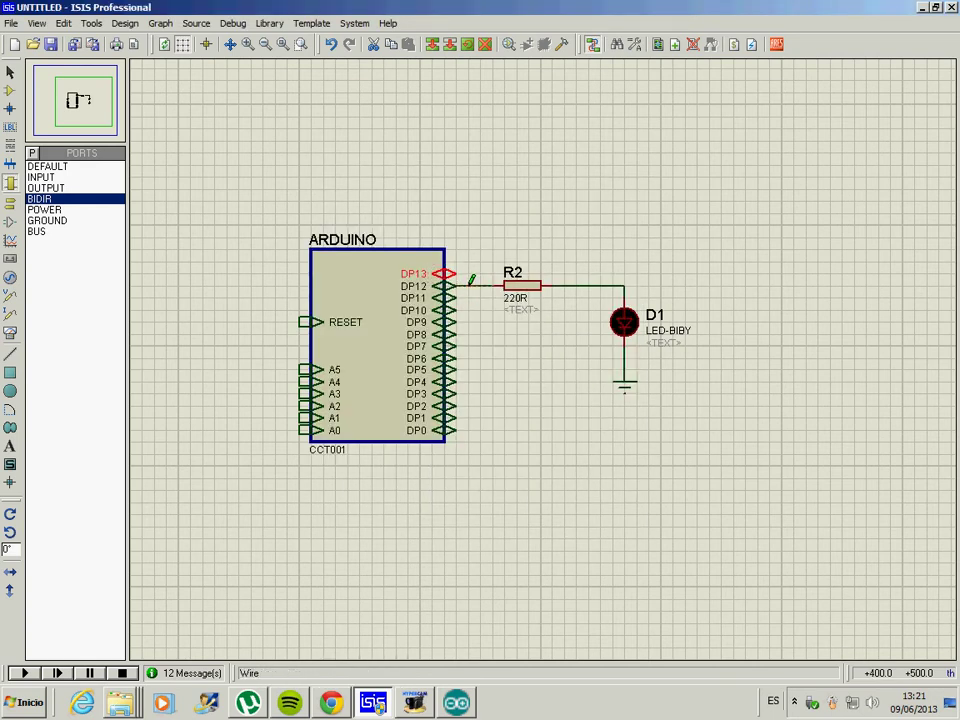
Replace the wire between DP12 and R2 with one from DP13 to R2, and run the simulation
left_click(10, 72)
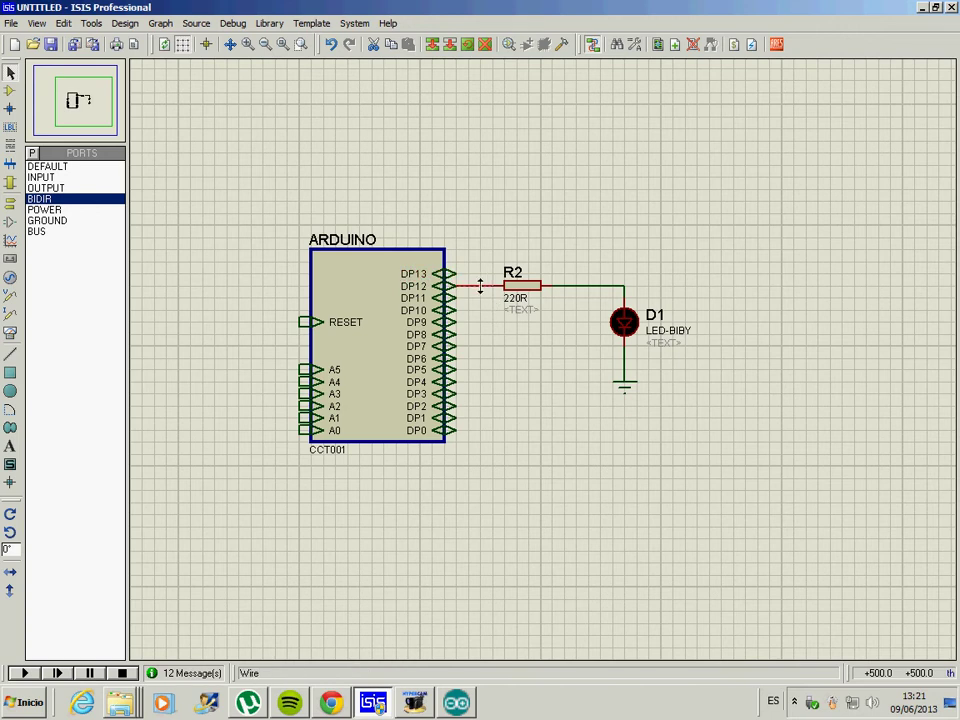
right_click(488, 286)
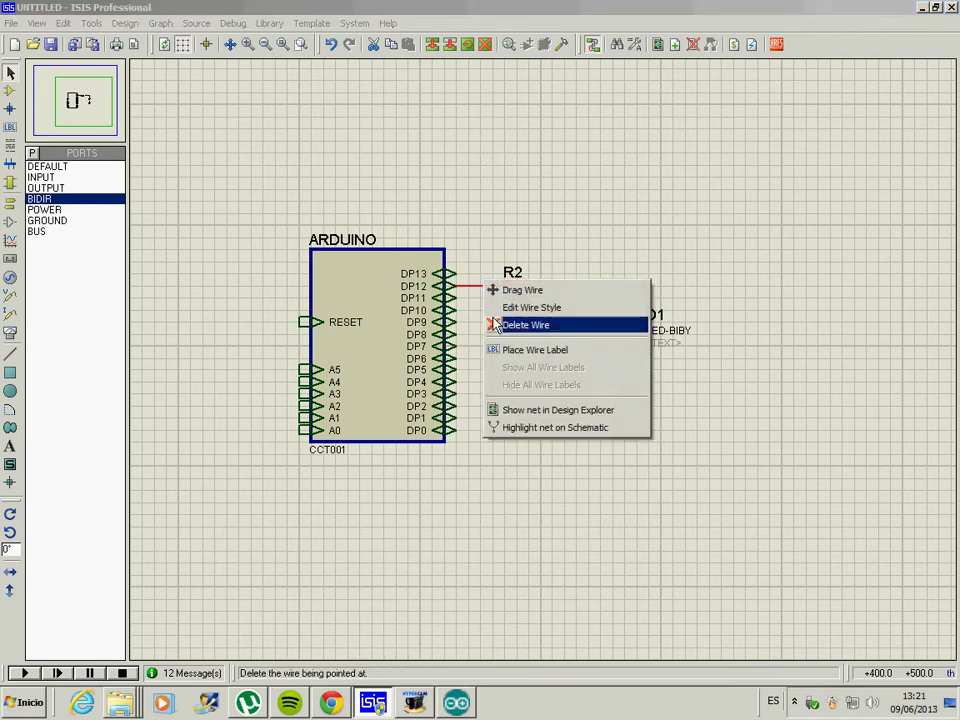
left_click(500, 323)
left_click(457, 272)
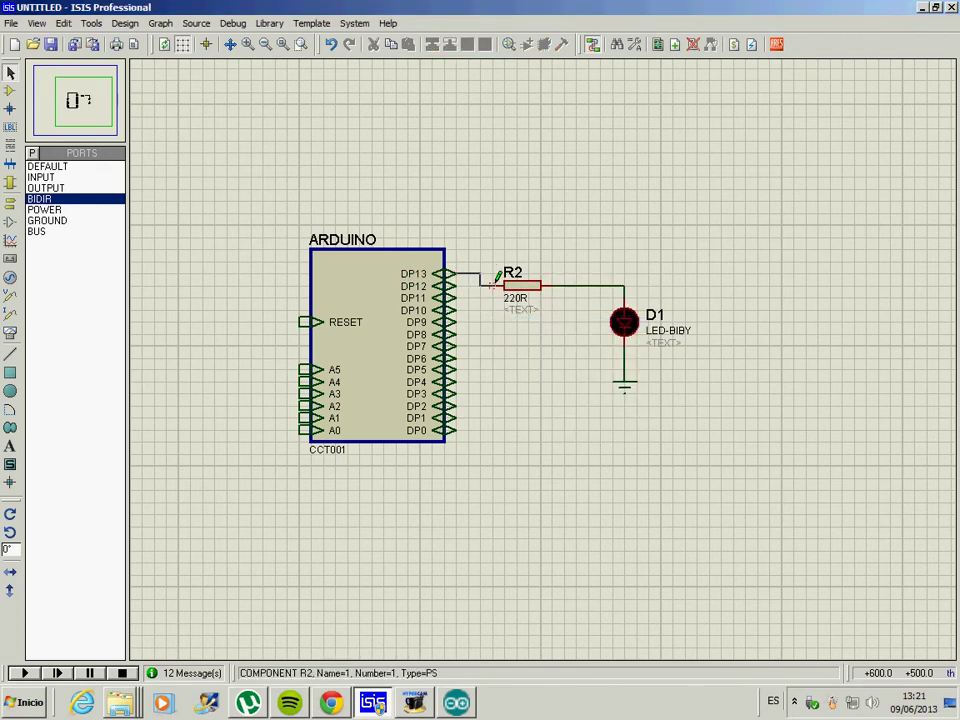
left_click(492, 285)
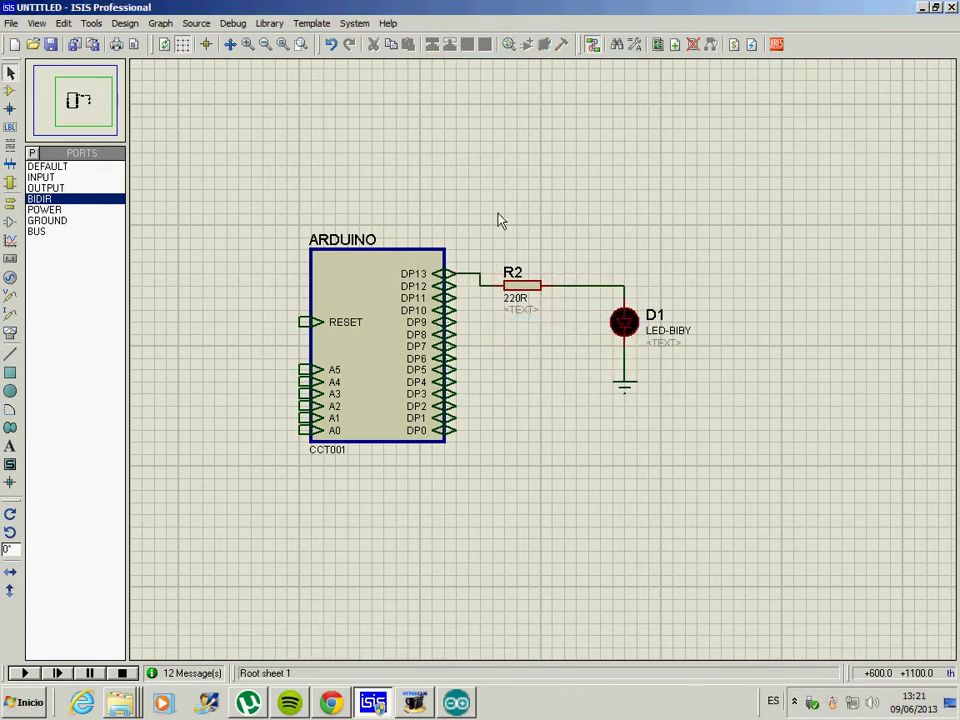
left_click(33, 674)
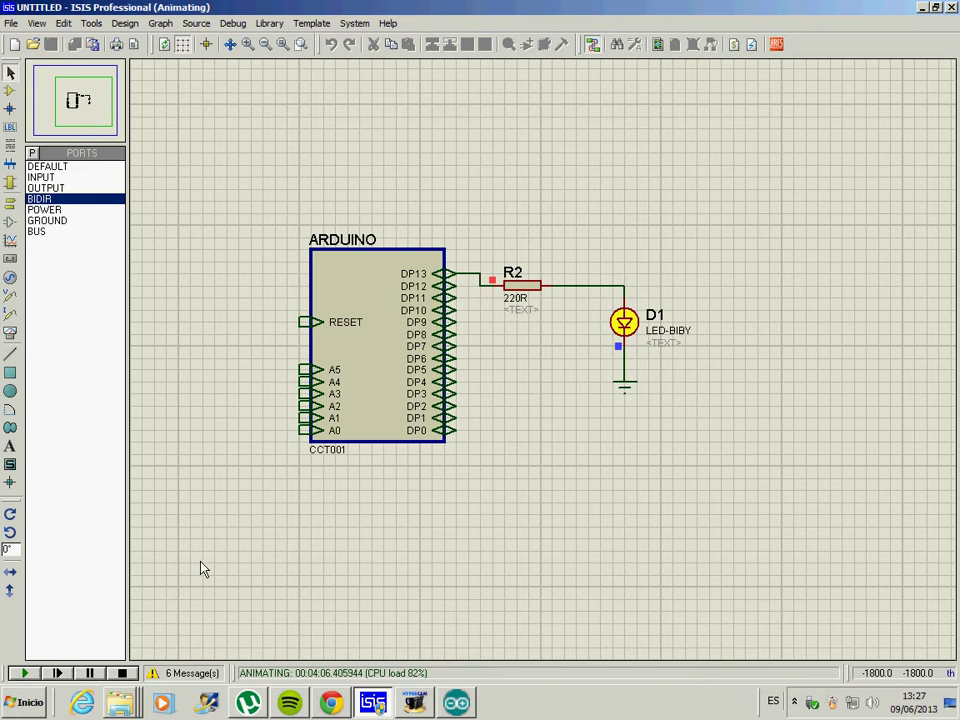
Switch to the Arduino IDE and set the delay after the HIGH write in the Blink sketch's loop to 500
left_click(455, 703)
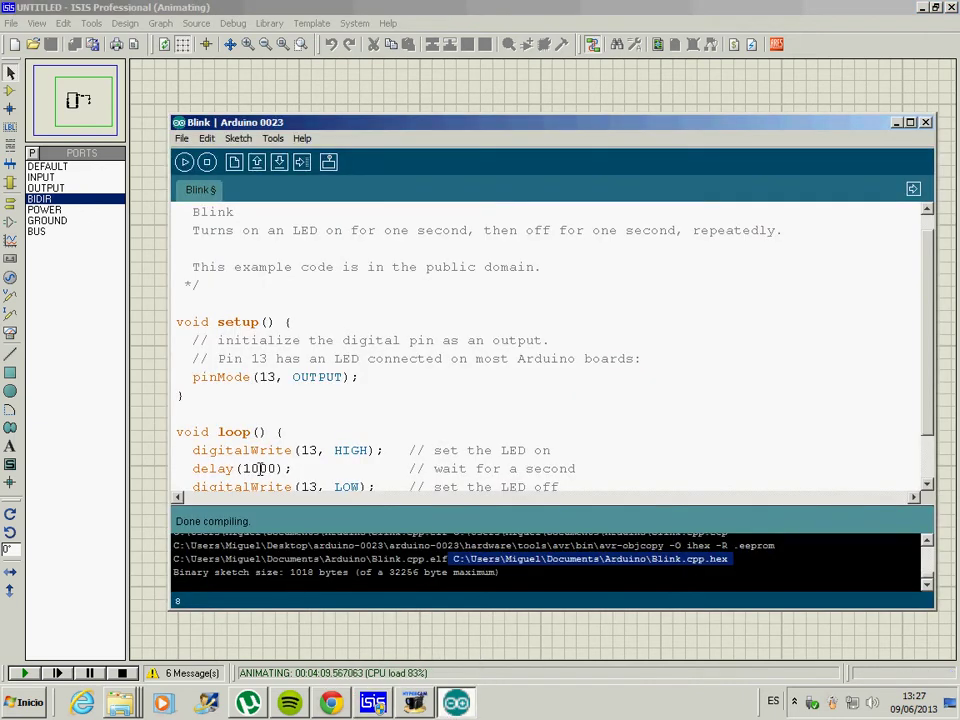
left_click_drag(258, 468, 252, 469)
left_click(247, 413)
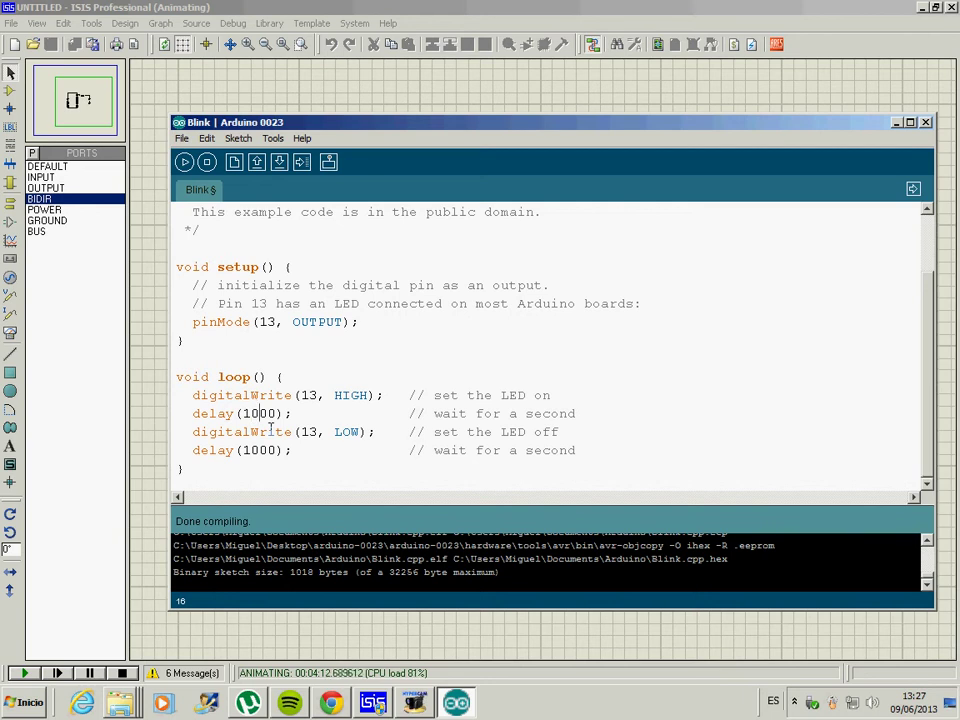
key("BackSpace")
key("BackSpace")
type("5")
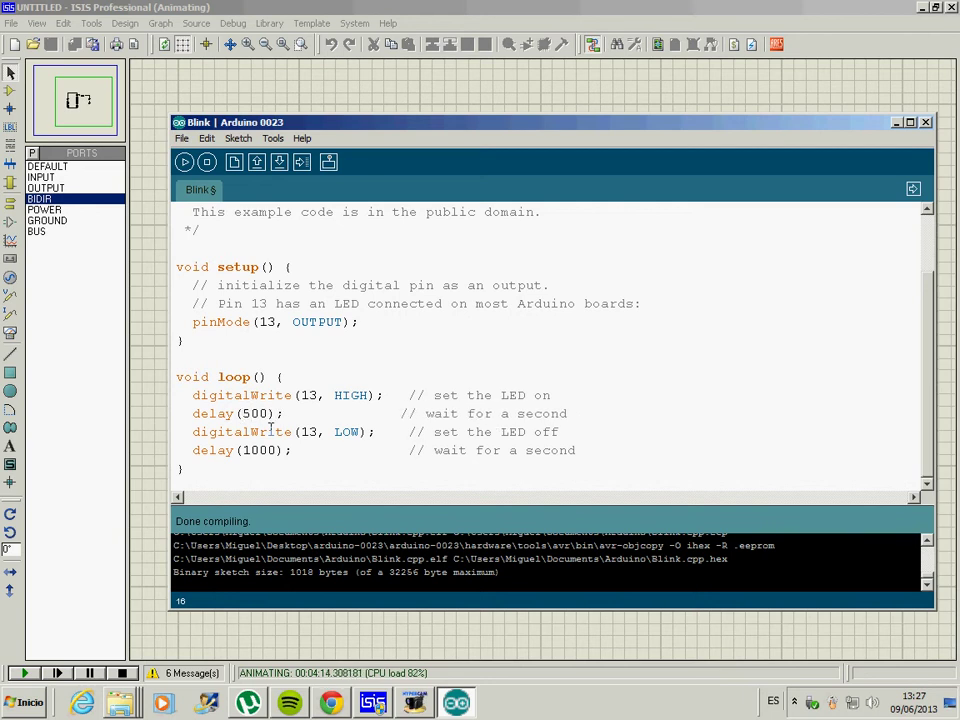
Set the delay after the LOW write to 500 and recompile the Blink sketch
key("Down")
key("Down")
key("Down")
key("BackSpace")
key("BackSpace")
type("5")
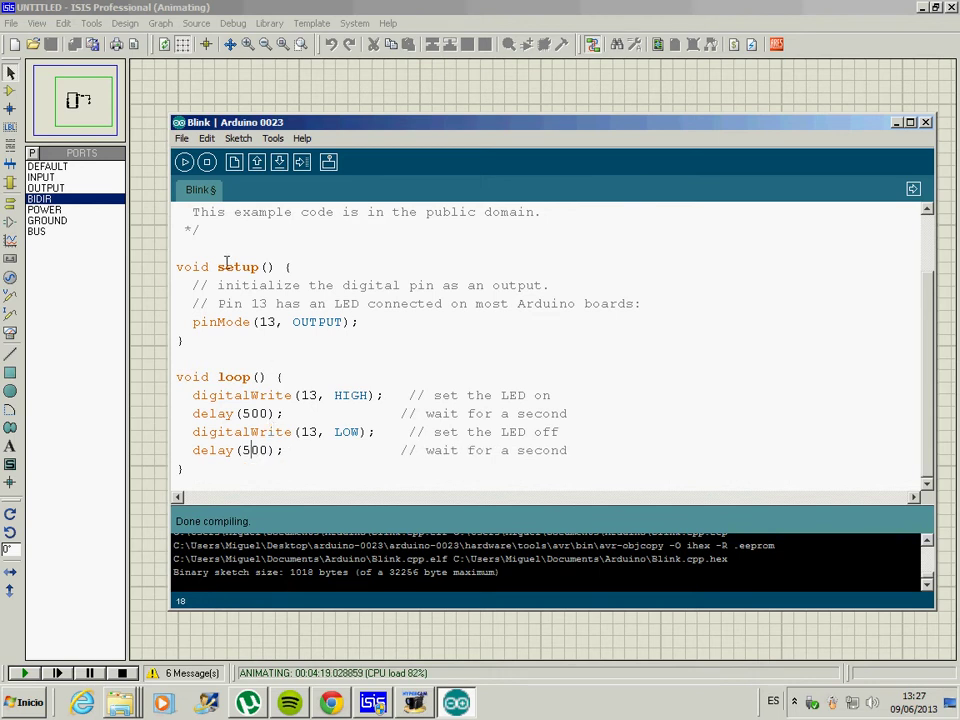
left_click(184, 163)
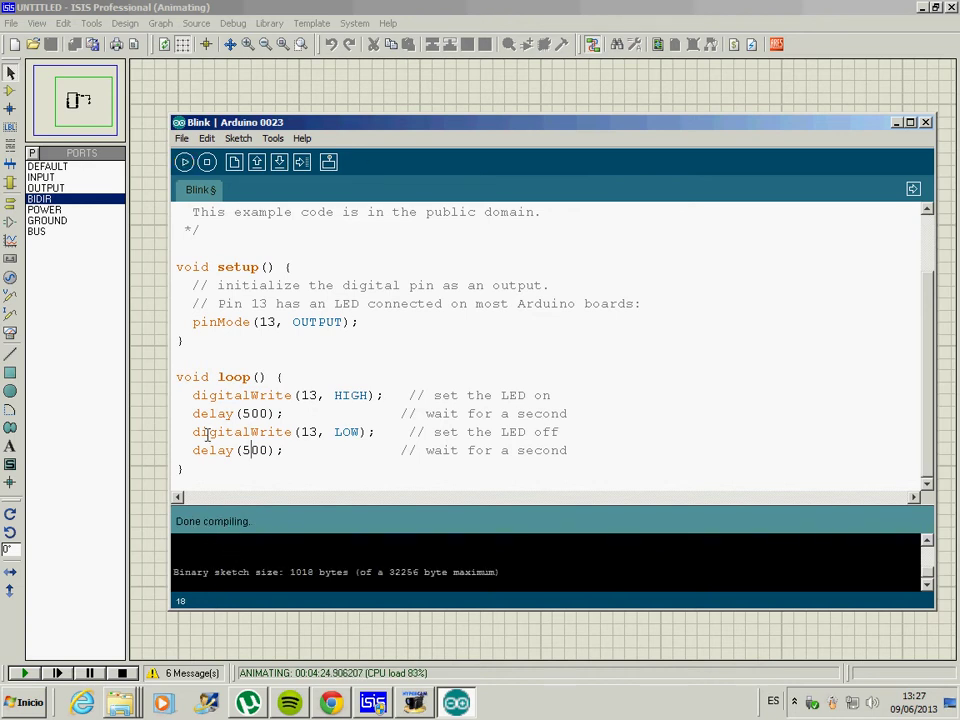
Return to ISIS and restart the simulation to test the recompiled Blink program on the LED
left_click(676, 100)
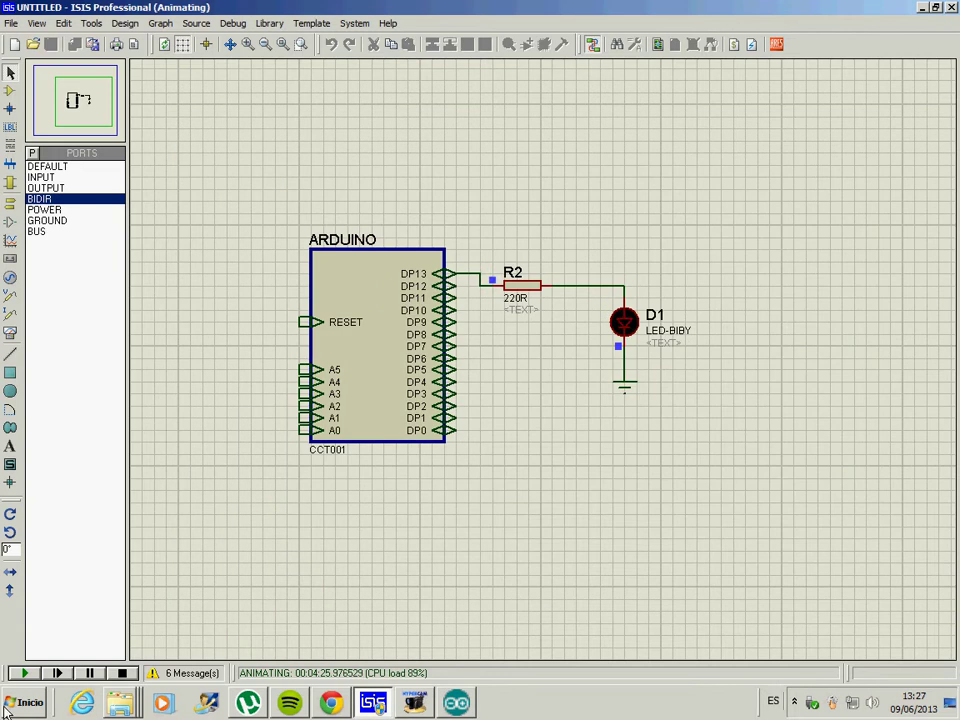
left_click(123, 673)
left_click(24, 674)
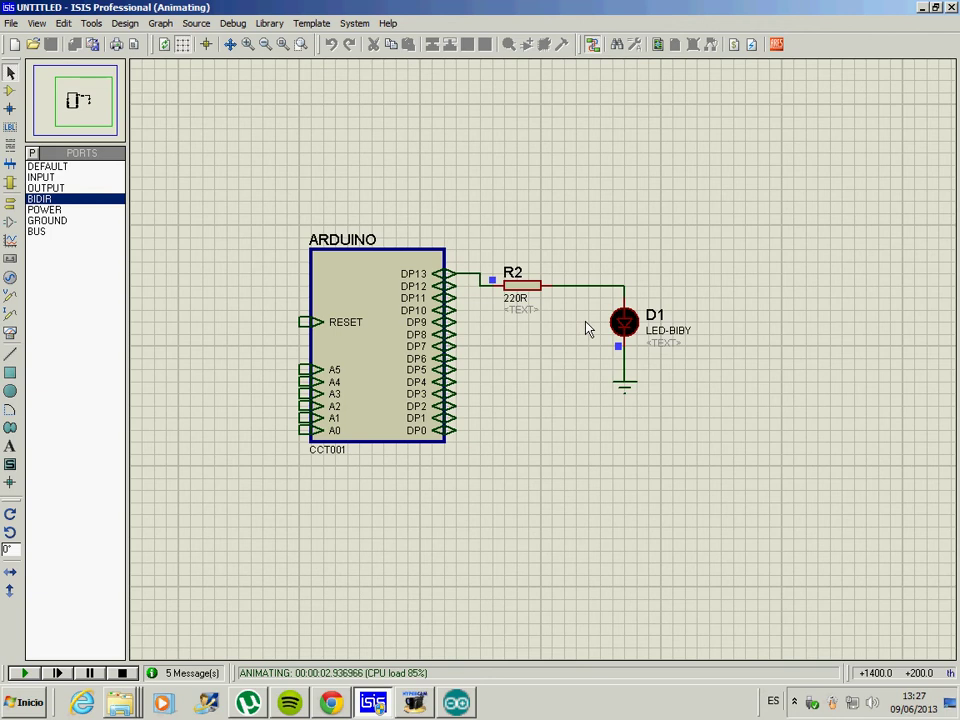
key("F8")
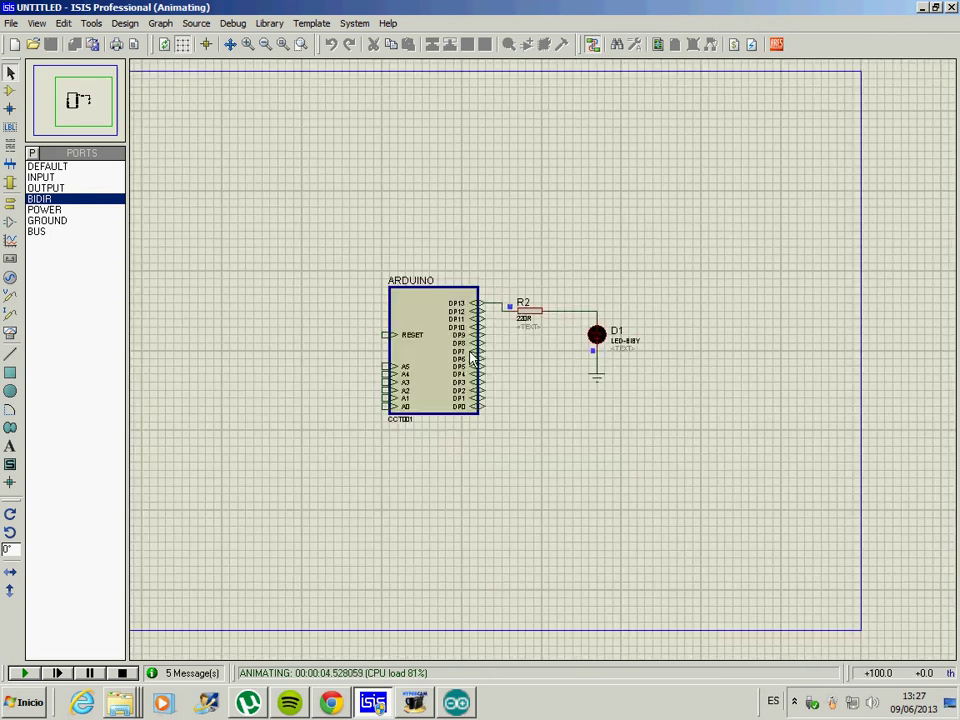